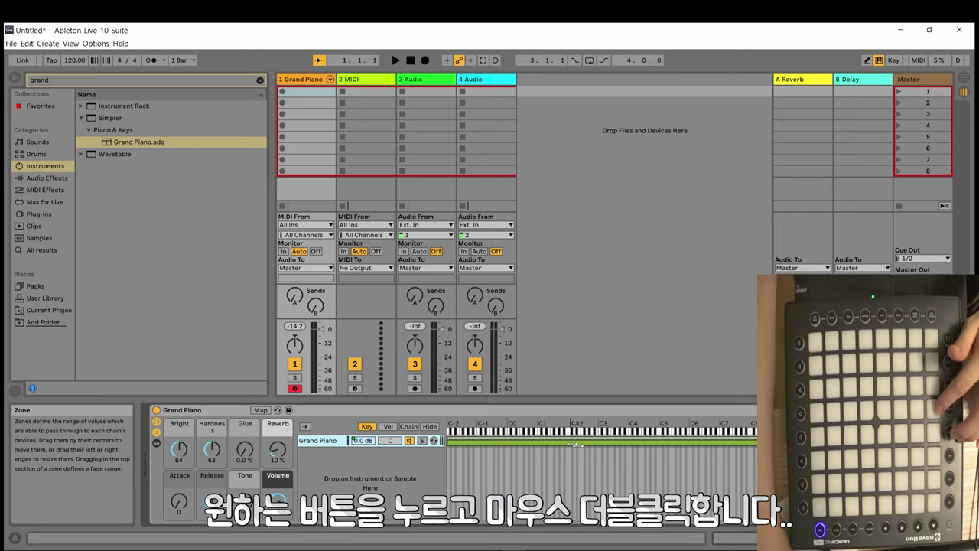
Restrict the Grand Piano chain's key zone to the single note C2, and duplicate the chain
double_click(574, 443)
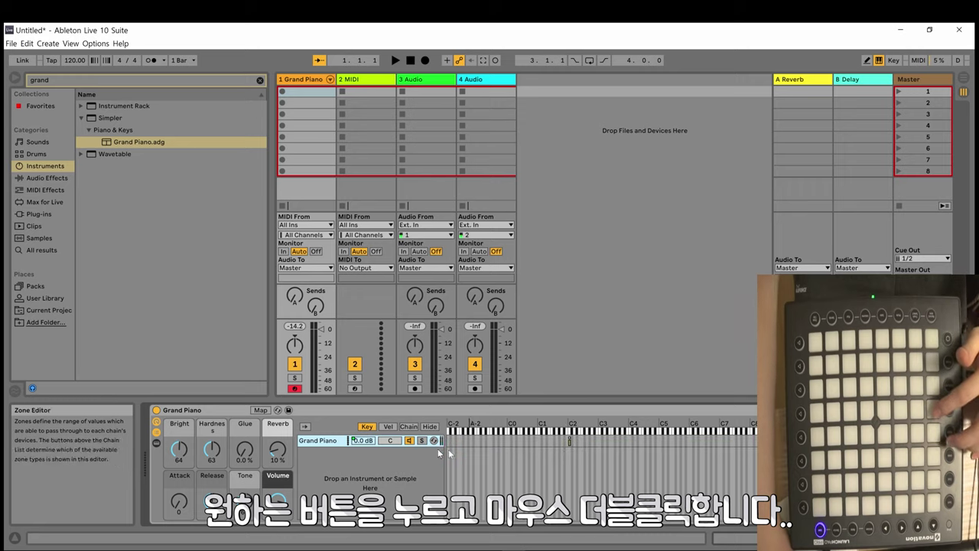
right_click(335, 450)
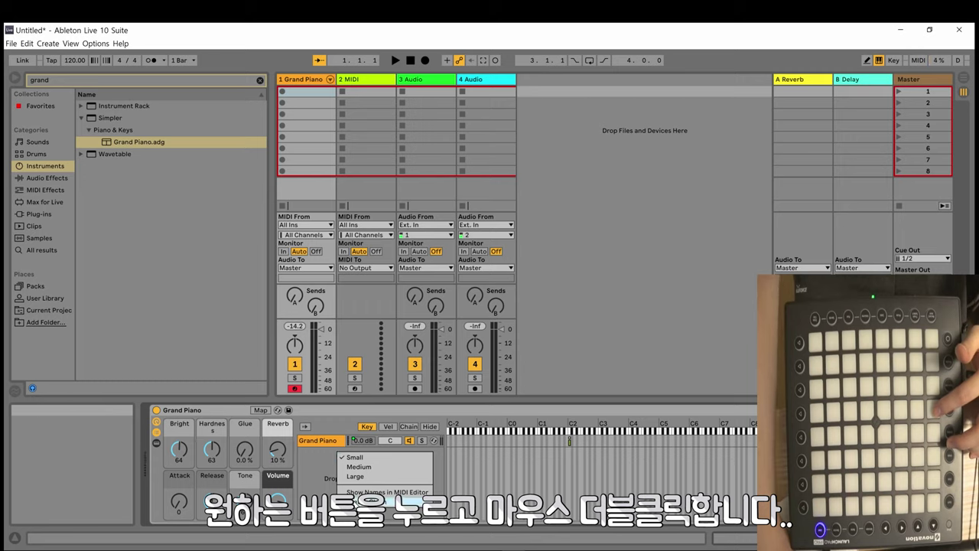
right_click(331, 447)
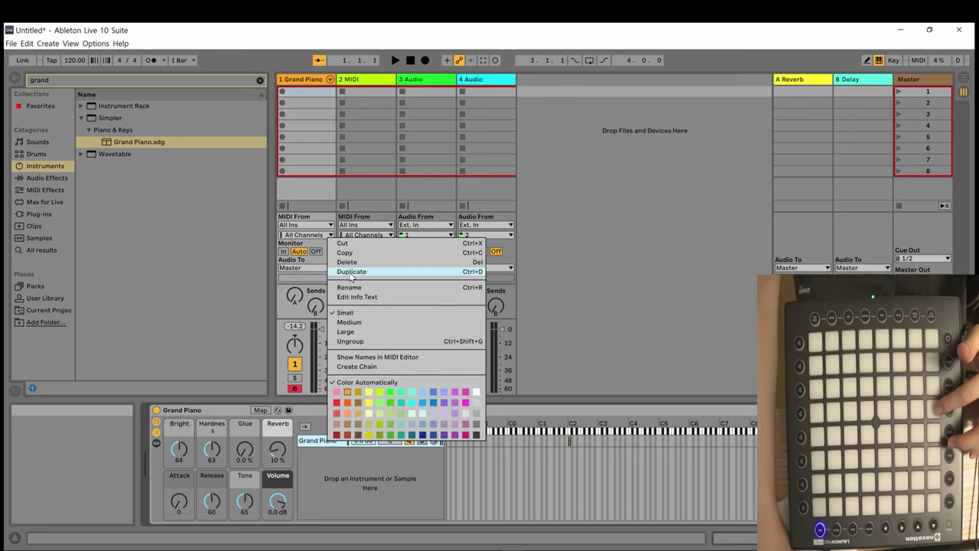
left_click(351, 272)
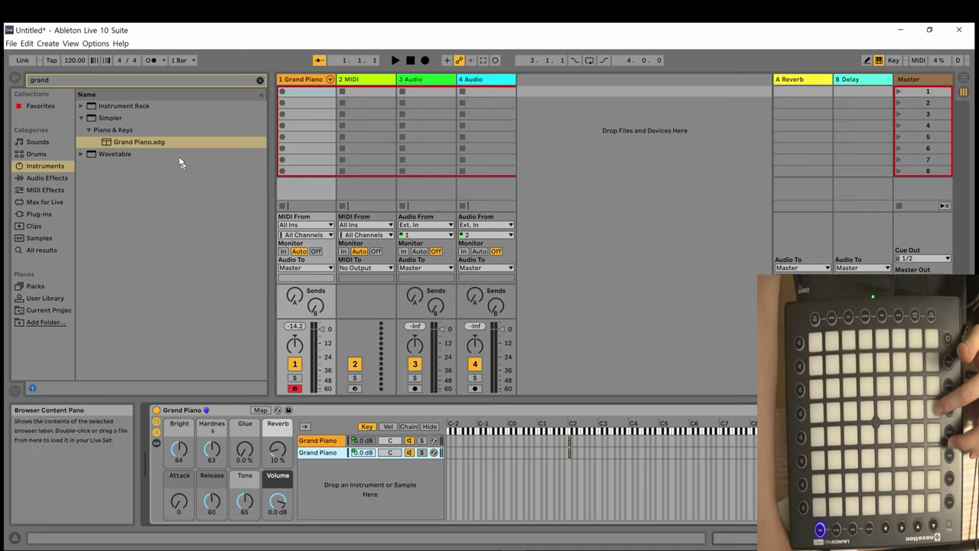
Search the MIDI effects for "pitch" and add the -12 Pitch preset to both Grand Piano chains
left_click(92, 82)
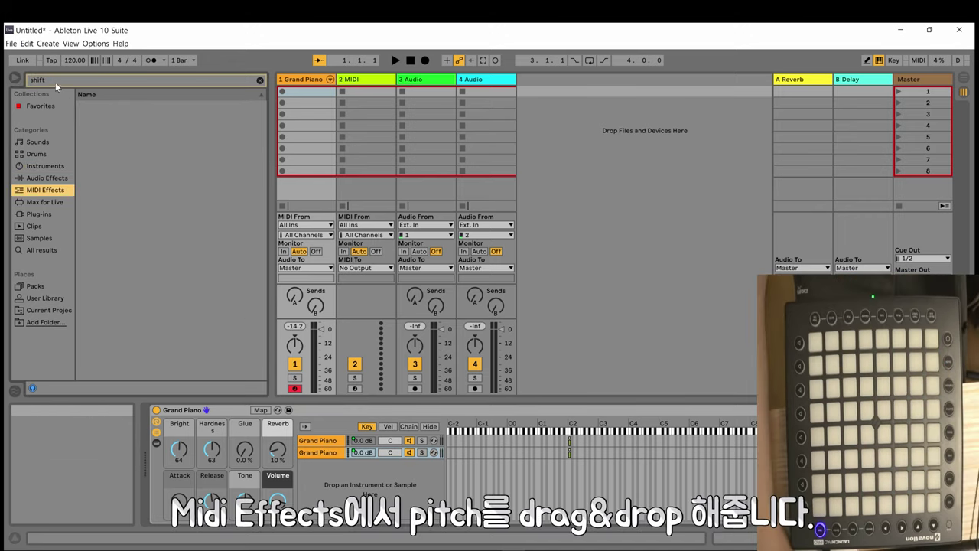
left_click(55, 82)
type("pitch")
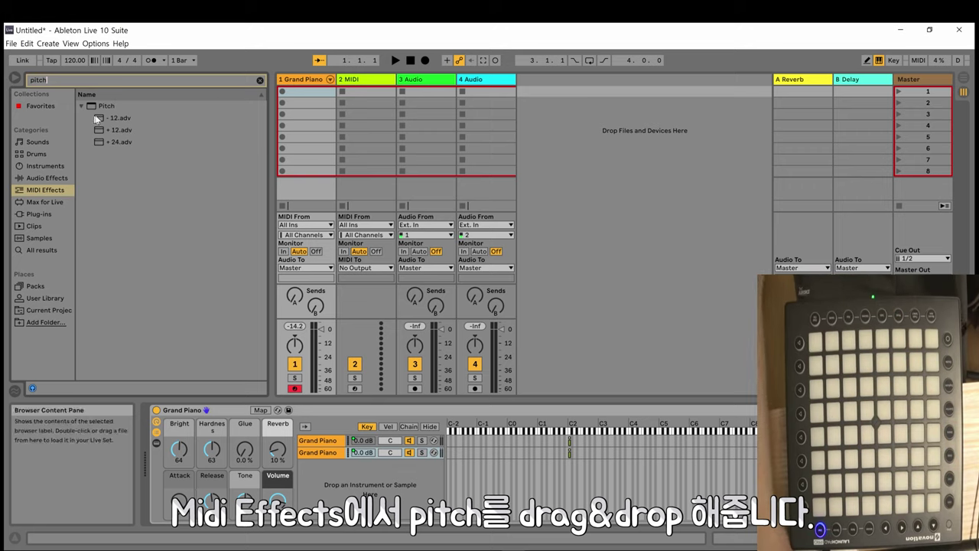
left_click(116, 118)
left_click_drag(271, 383, 321, 453)
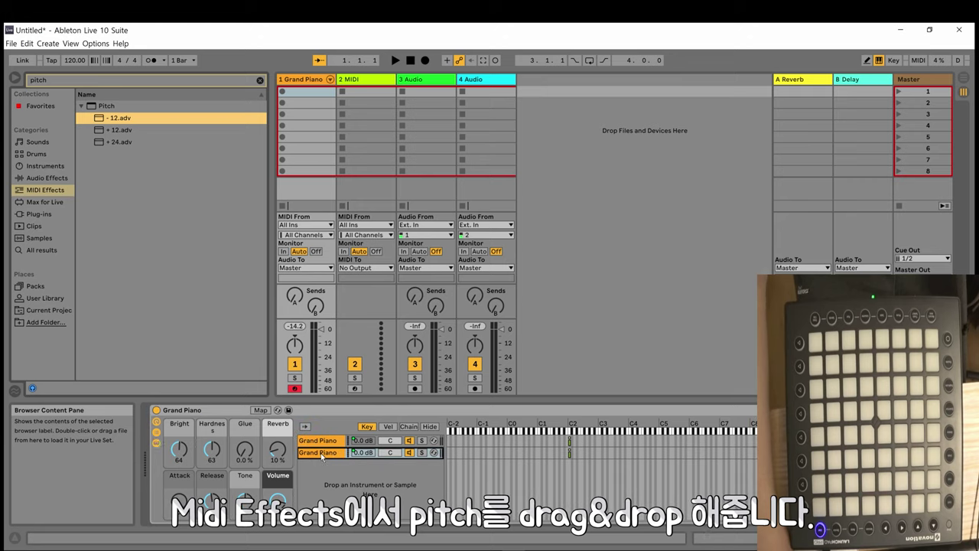
left_click_drag(320, 453, 320, 453)
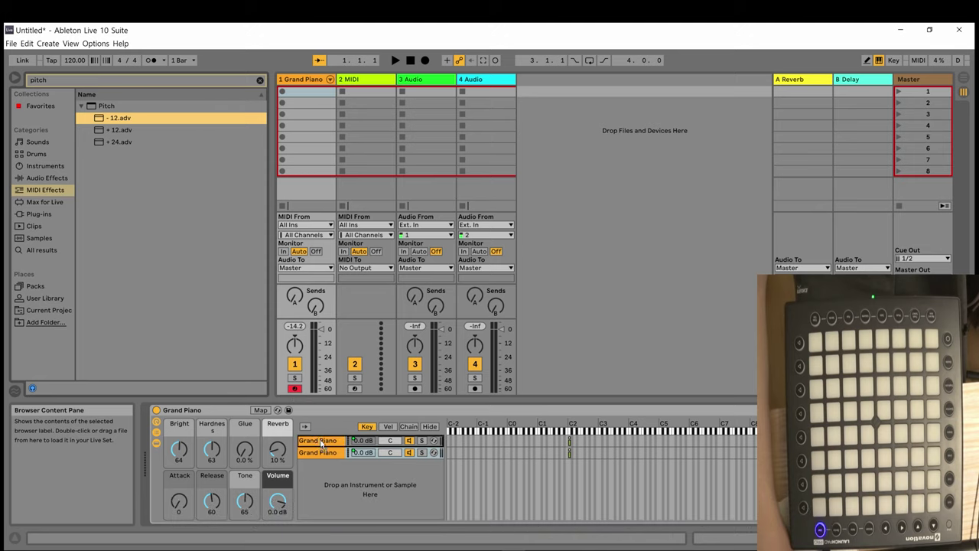
Adjust the Pitch transposition on the first and second Grand Piano chains in turn
left_click(332, 451)
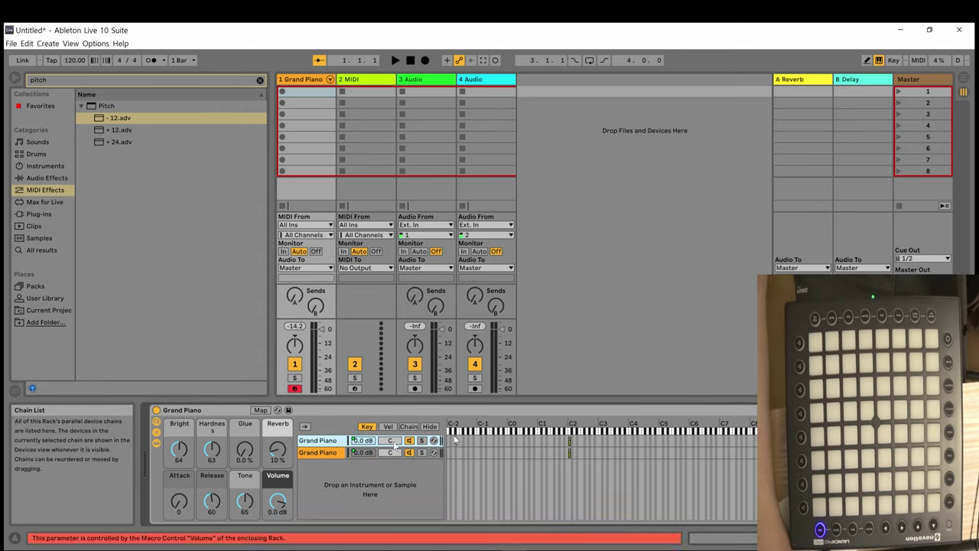
left_click(800, 449)
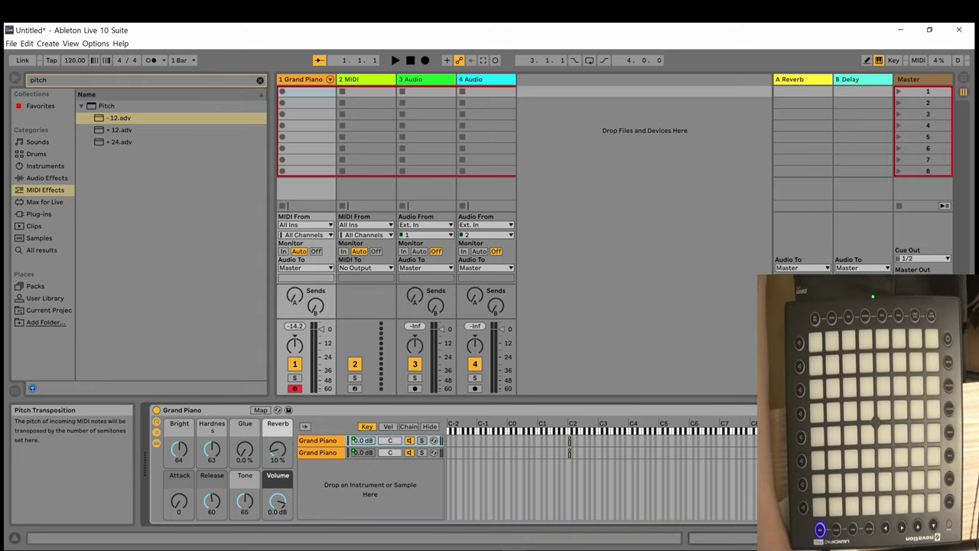
left_click(326, 452)
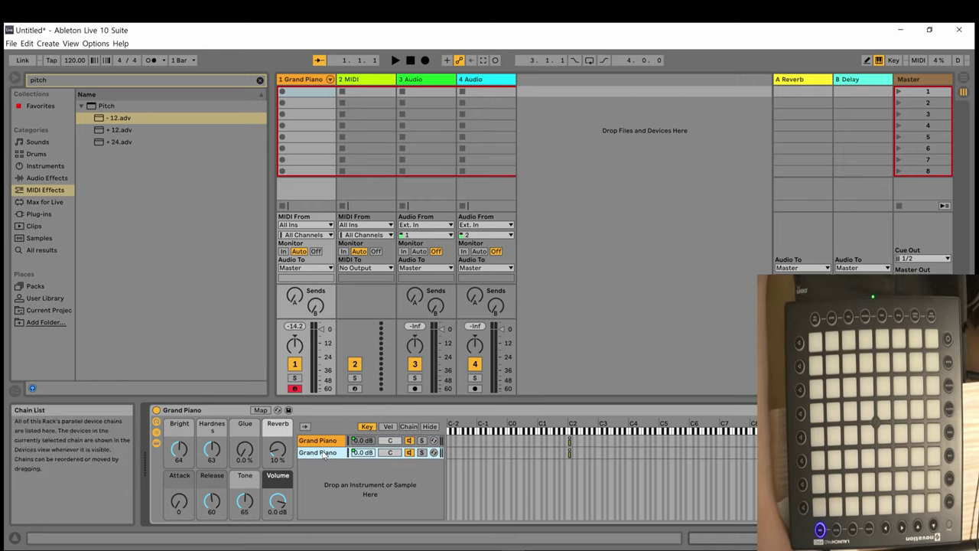
left_click(800, 449)
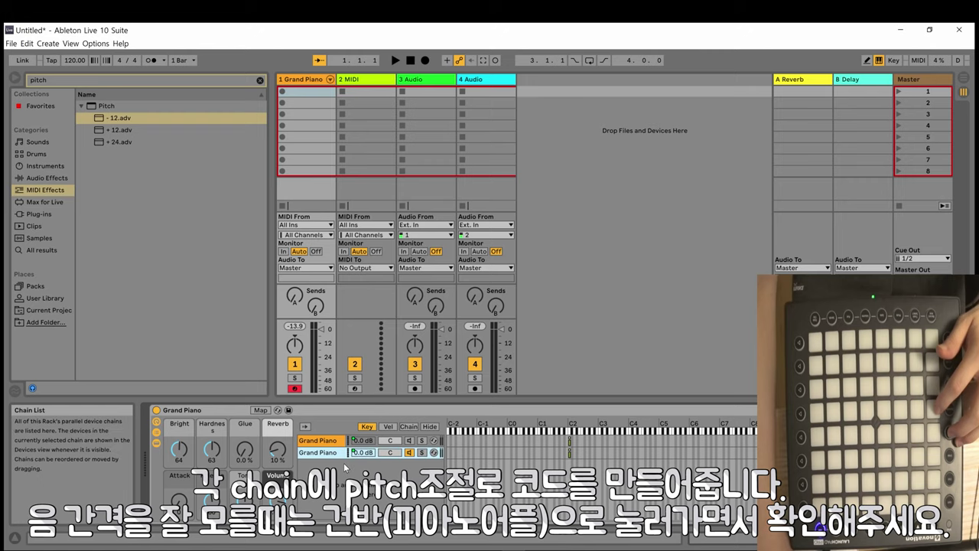
Duplicate the second Grand Piano chain and switch the chains' activators to audition the chord notes separately
right_click(330, 452)
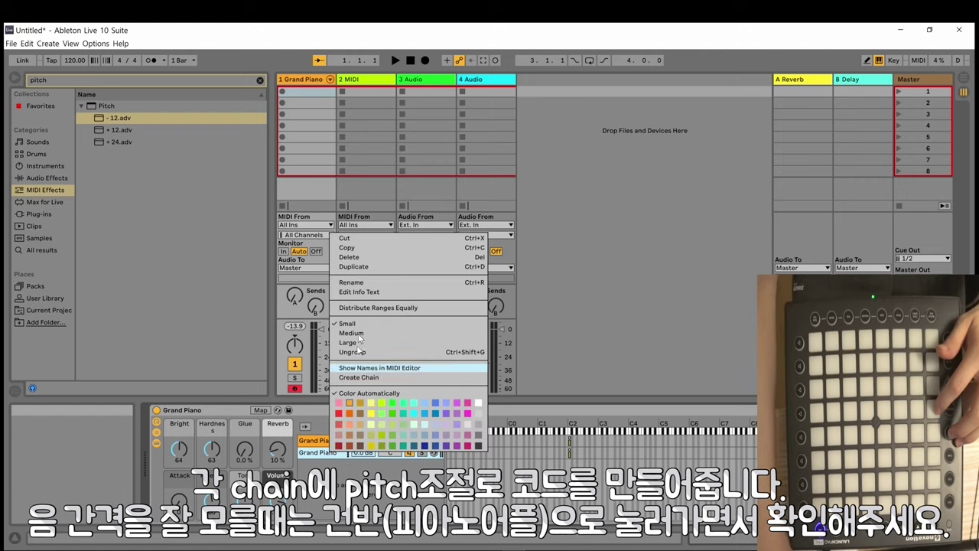
left_click(353, 266)
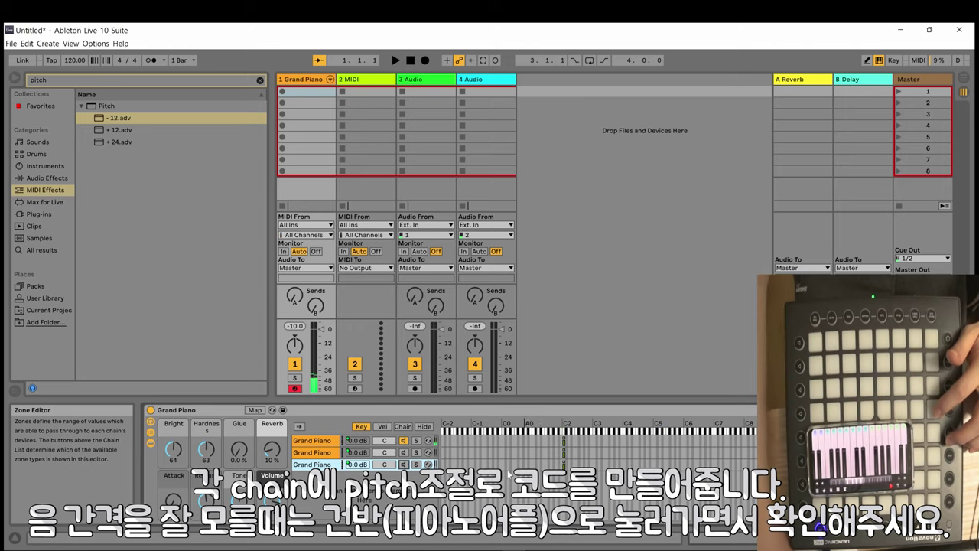
left_click(403, 453)
left_click(404, 441)
left_click(403, 464)
left_click(404, 453)
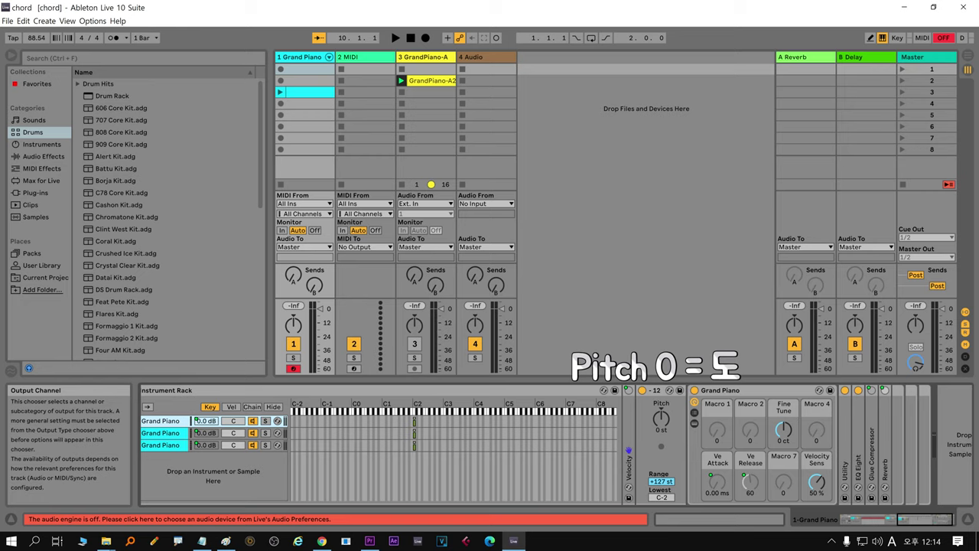
Examine the Pitch settings of the second and third Grand Piano chains in the chord set
left_click(196, 432)
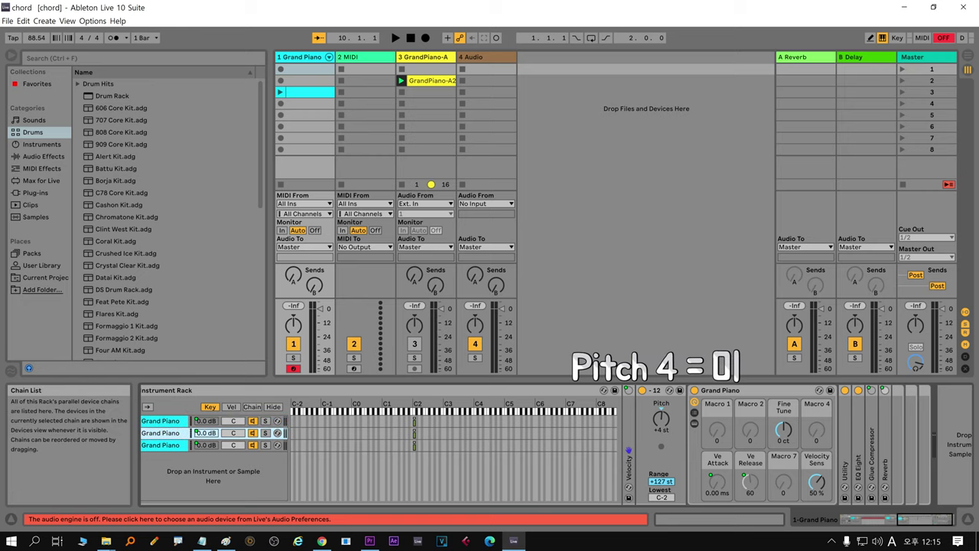
left_click(196, 444)
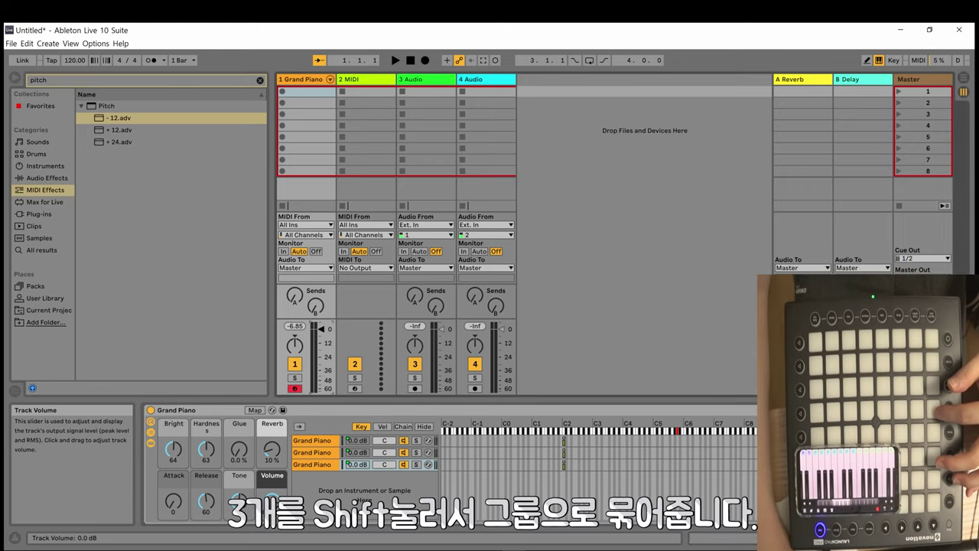
Lower the Grand Piano track's volume to -6.0 dB, and group its three Grand Piano chains
left_click_drag(322, 336, 323, 335)
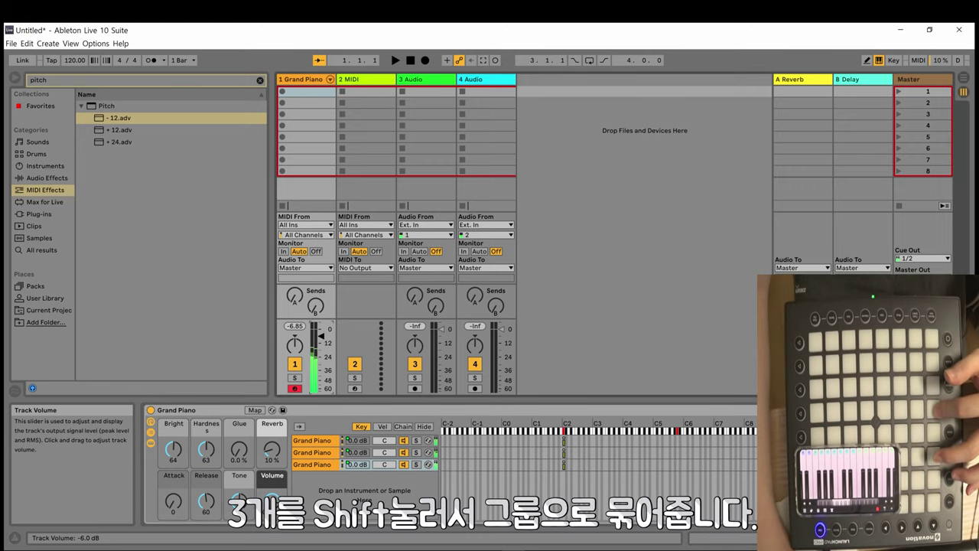
left_click(340, 466)
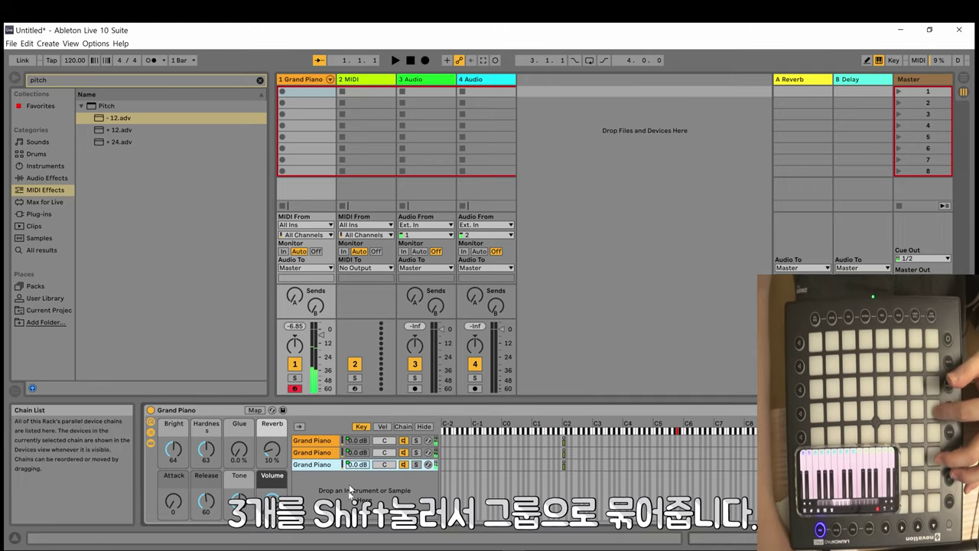
left_click(320, 442, "shift")
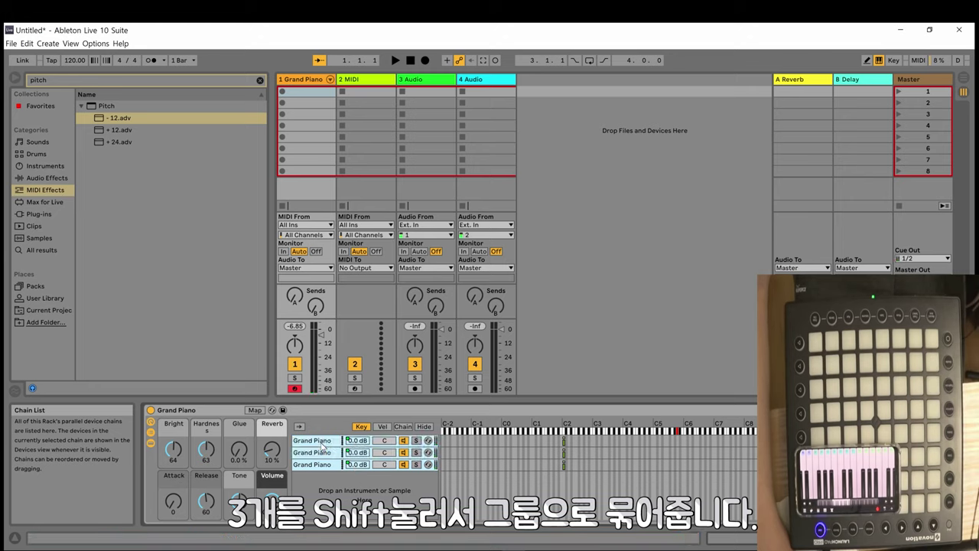
right_click(321, 443)
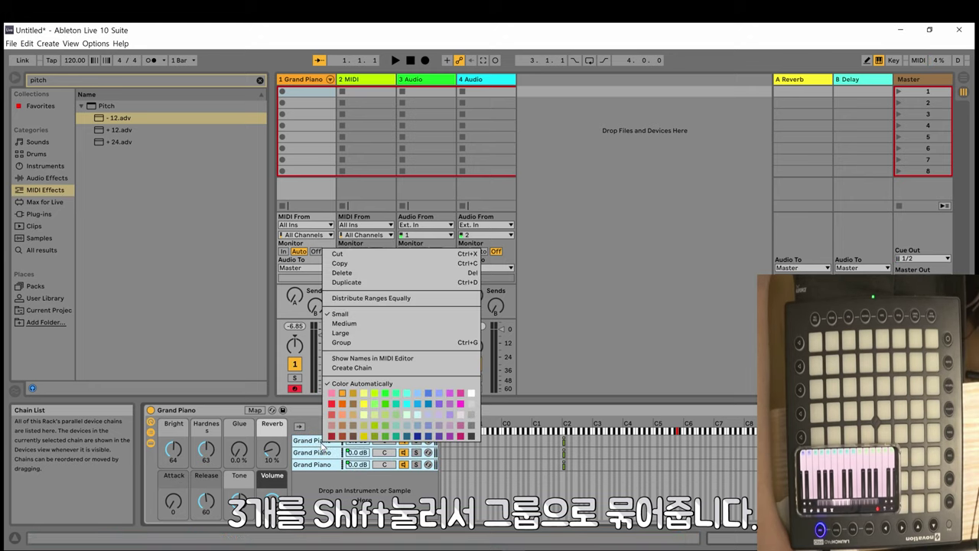
left_click(354, 341)
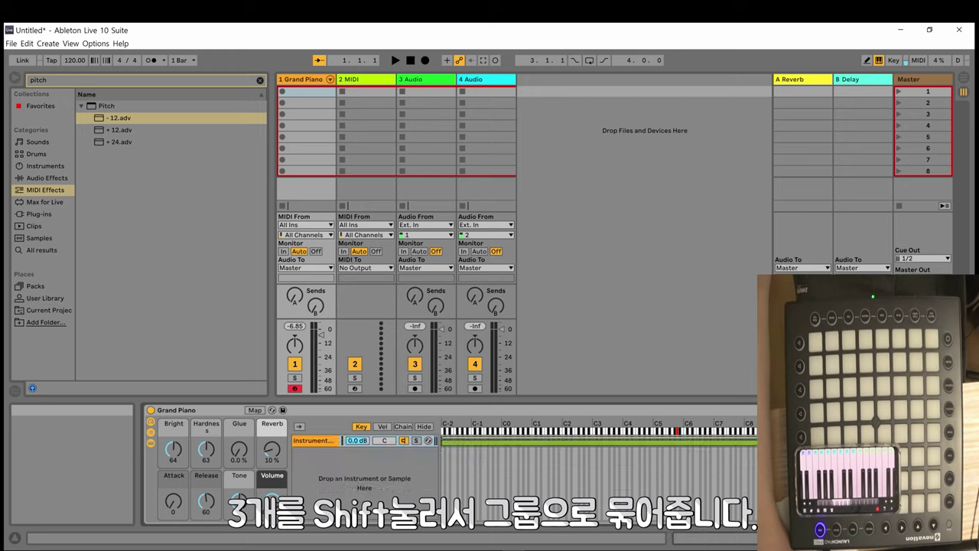
Rename the grouped Instrument Rack chain as C
right_click(320, 443)
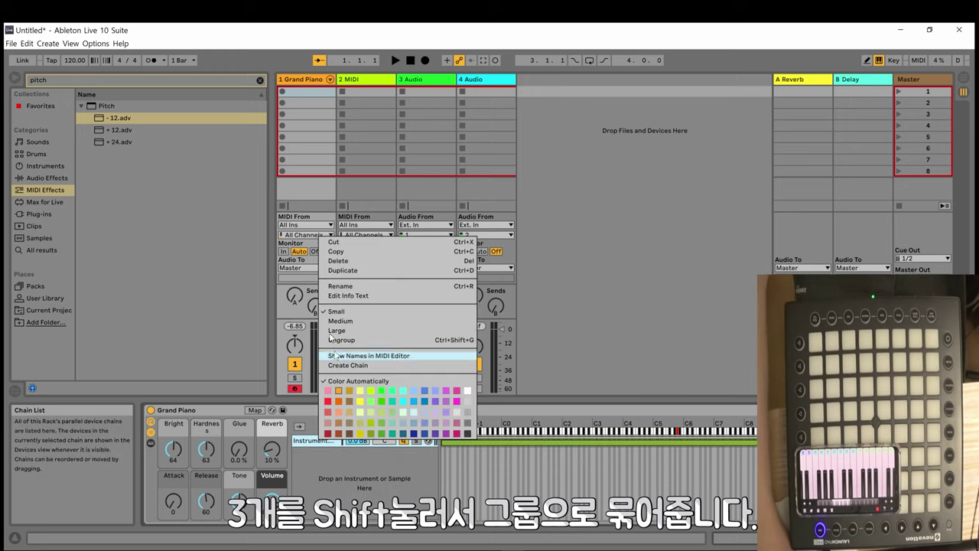
left_click(336, 286)
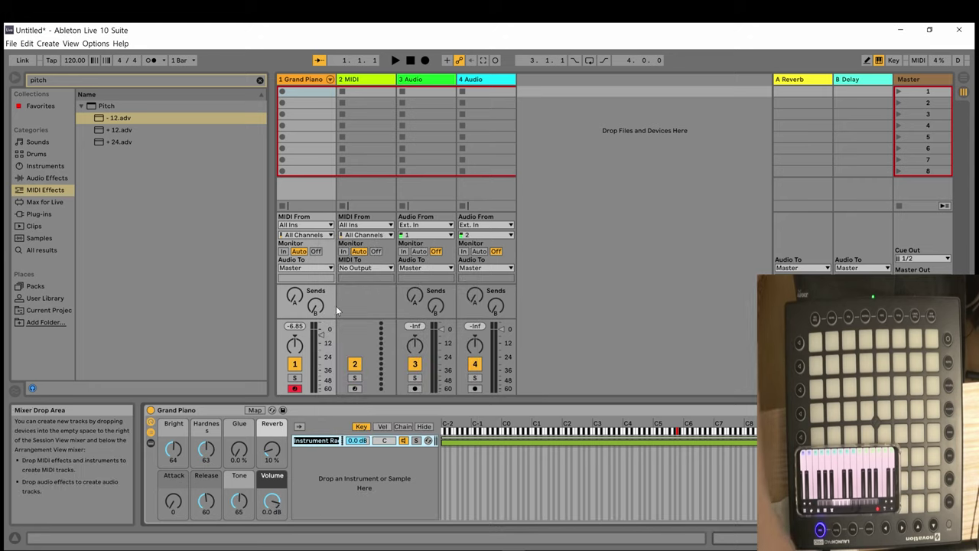
type("C")
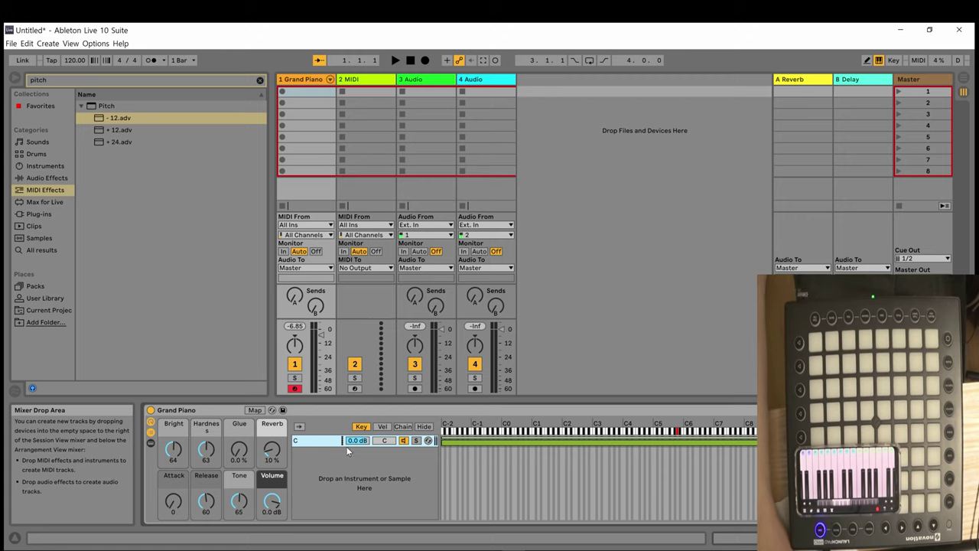
Duplicate the C chain and rename the copy as D
right_click(314, 448)
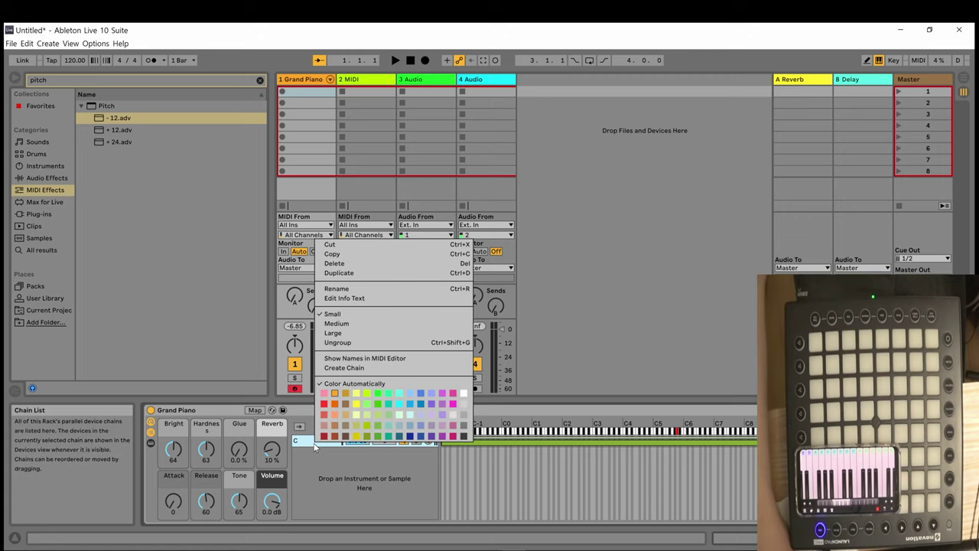
left_click(334, 273)
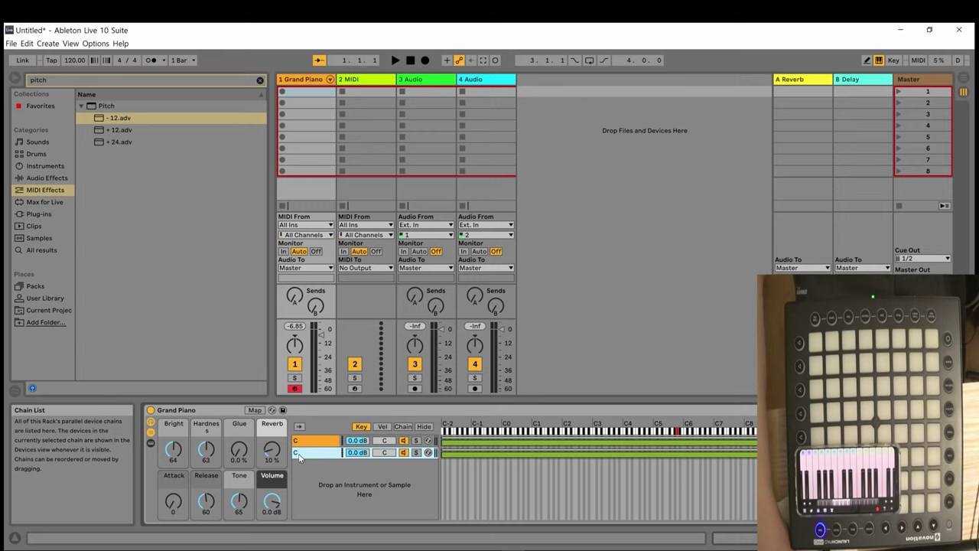
type("D")
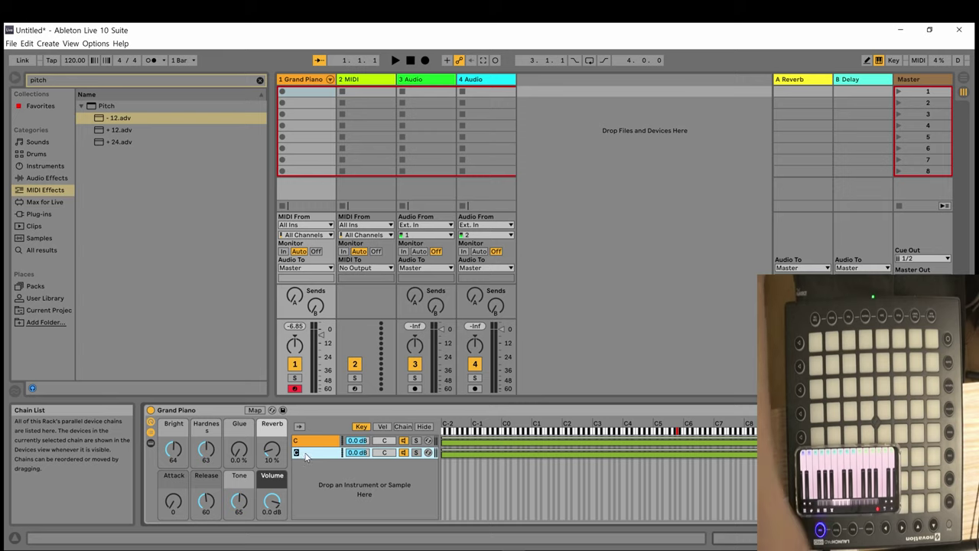
key("Return")
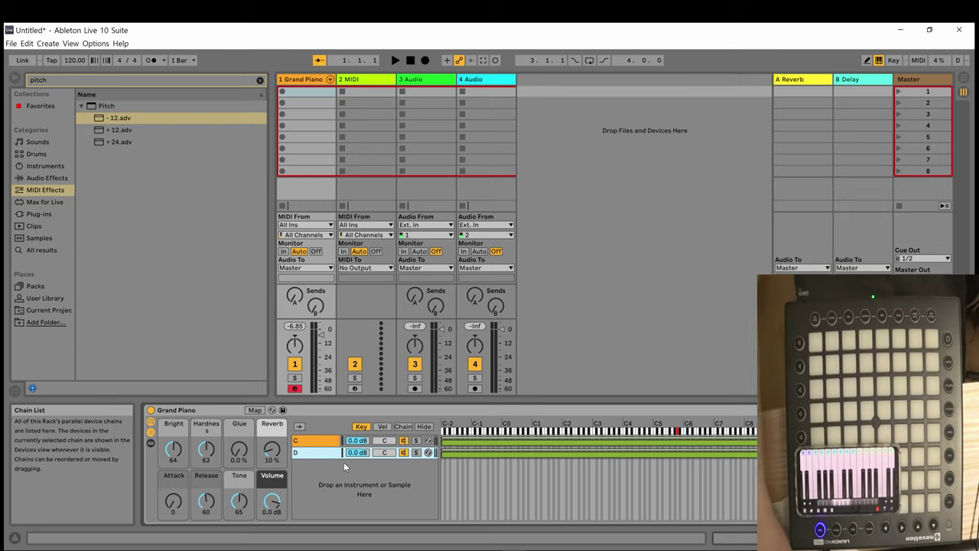
Rename the D chain as F
right_click(297, 455)
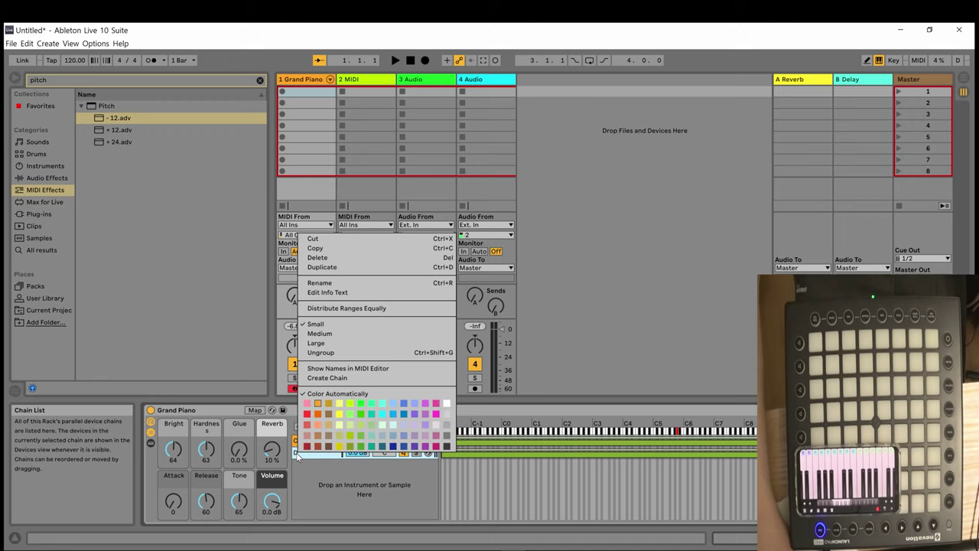
left_click(303, 458)
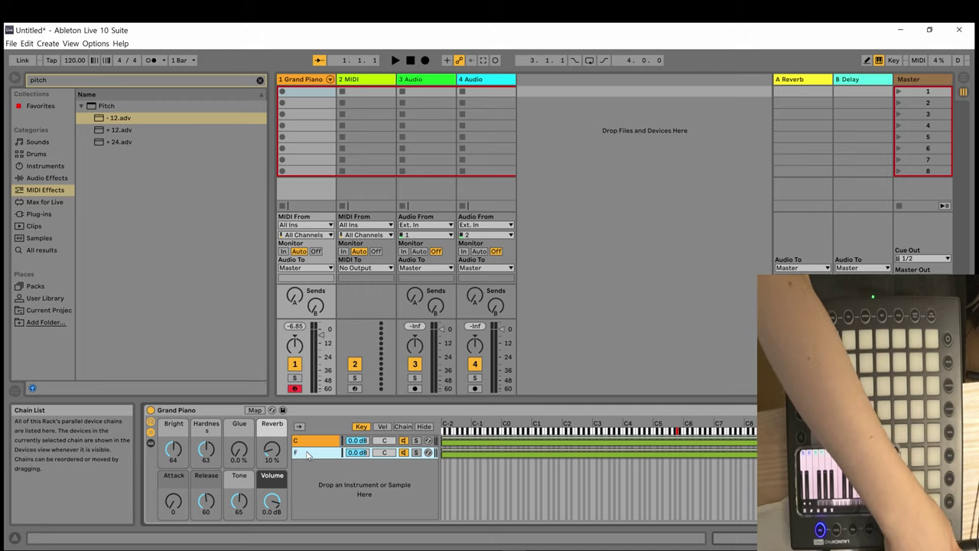
type("F")
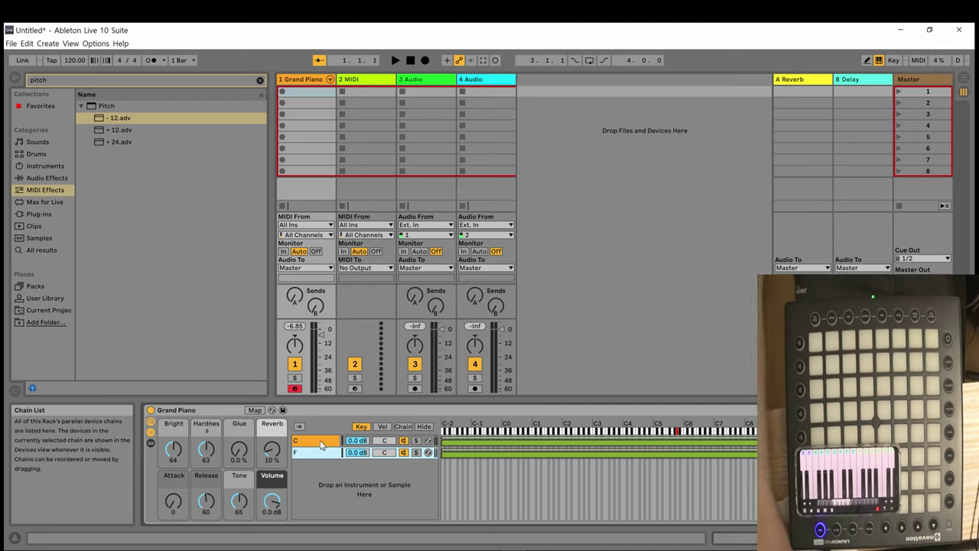
Move the key zones of the three Grand Piano chains inside the F chain to C#2
left_click(321, 444)
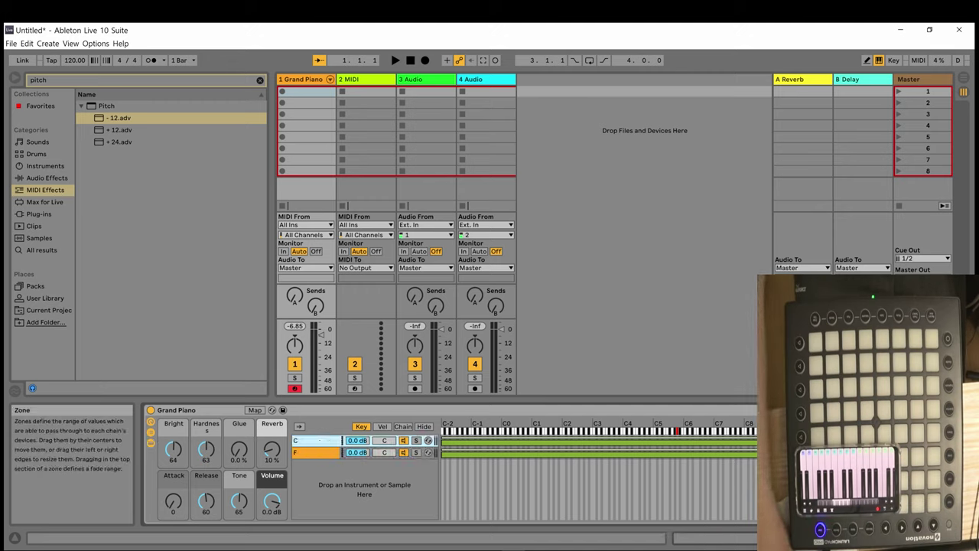
left_click(324, 455)
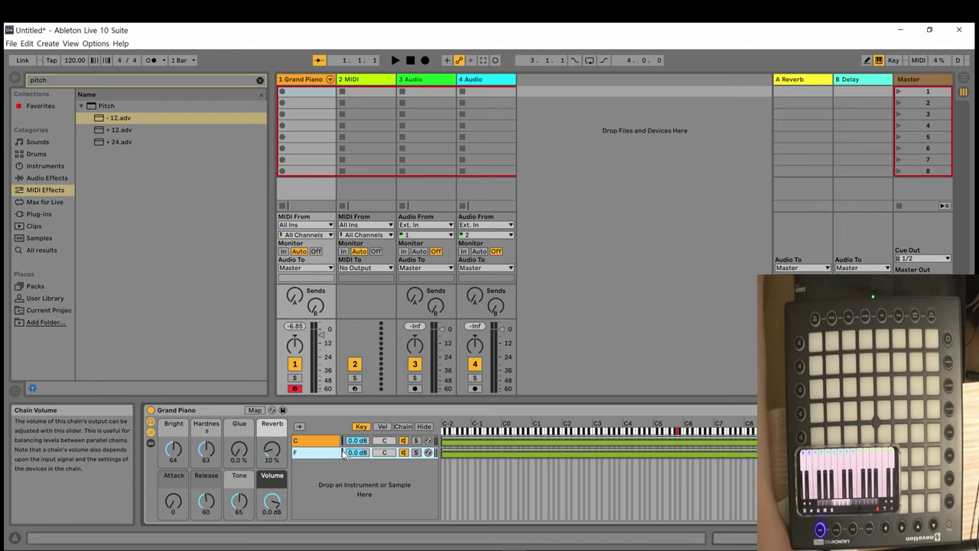
left_click_drag(857, 539, 881, 539)
left_click(494, 441)
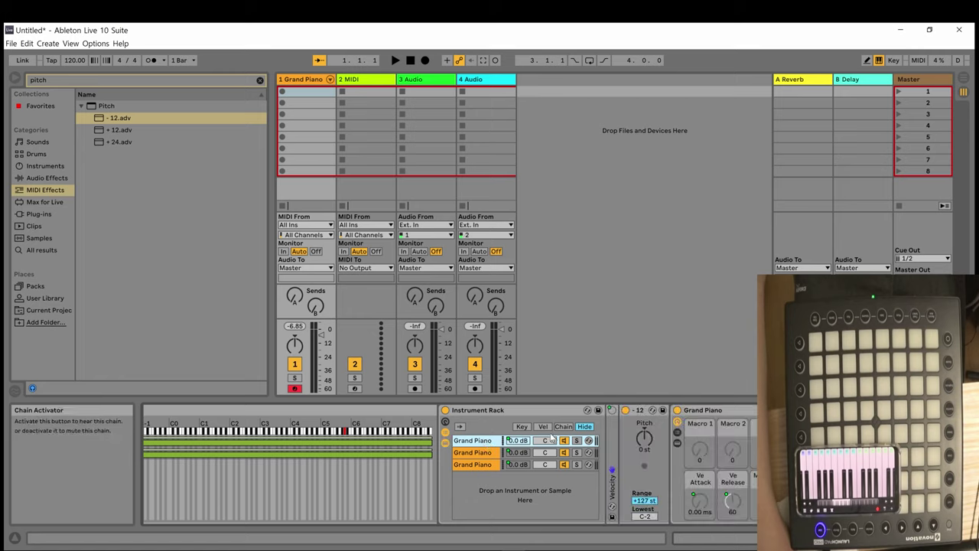
left_click(522, 427)
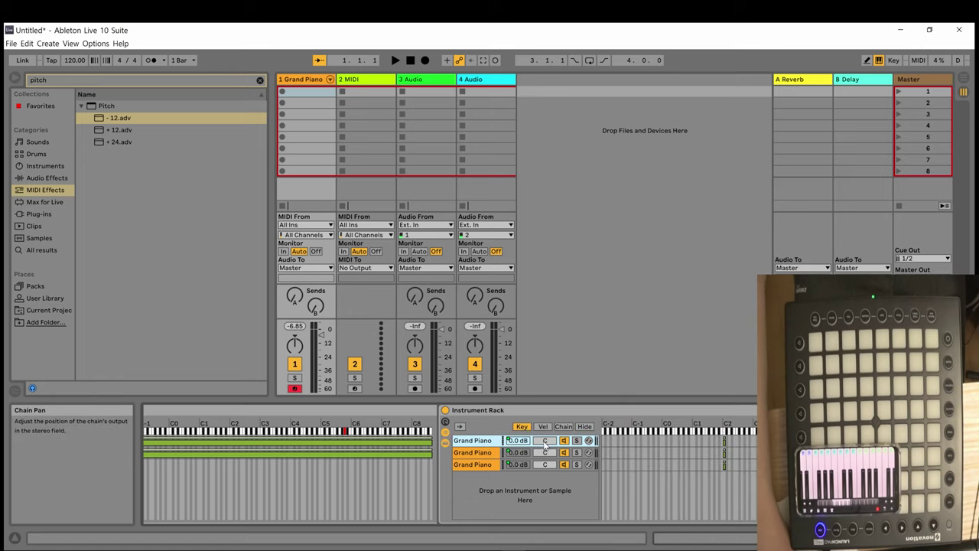
left_click(726, 452)
left_click(726, 464)
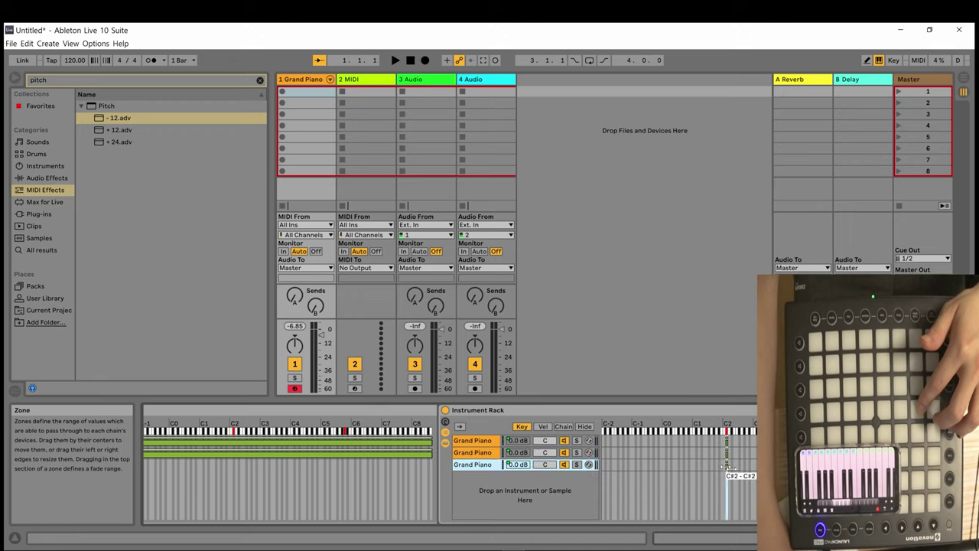
Deactivate the second and third Grand Piano chains in F, and tune the pitch of the first chain on its own
left_click(484, 443)
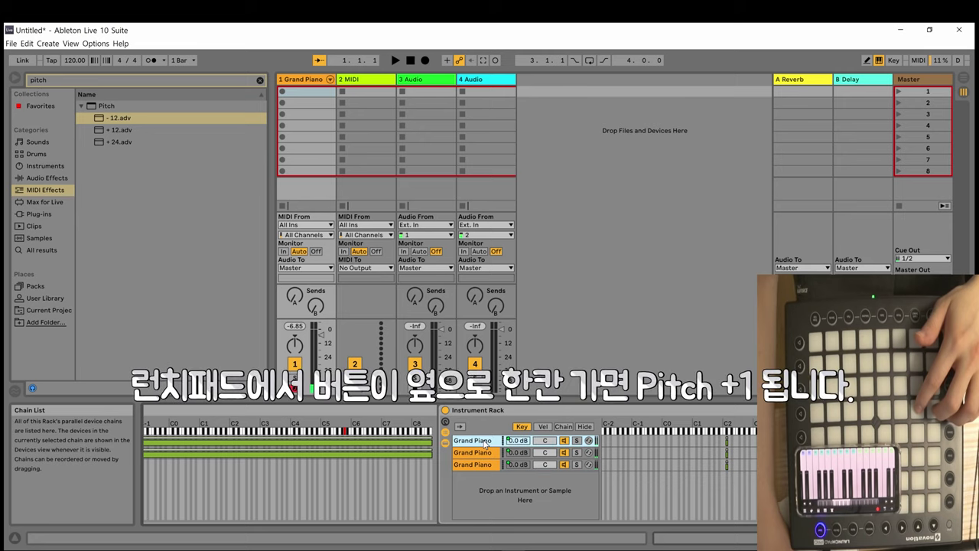
left_click_drag(872, 537, 883, 538)
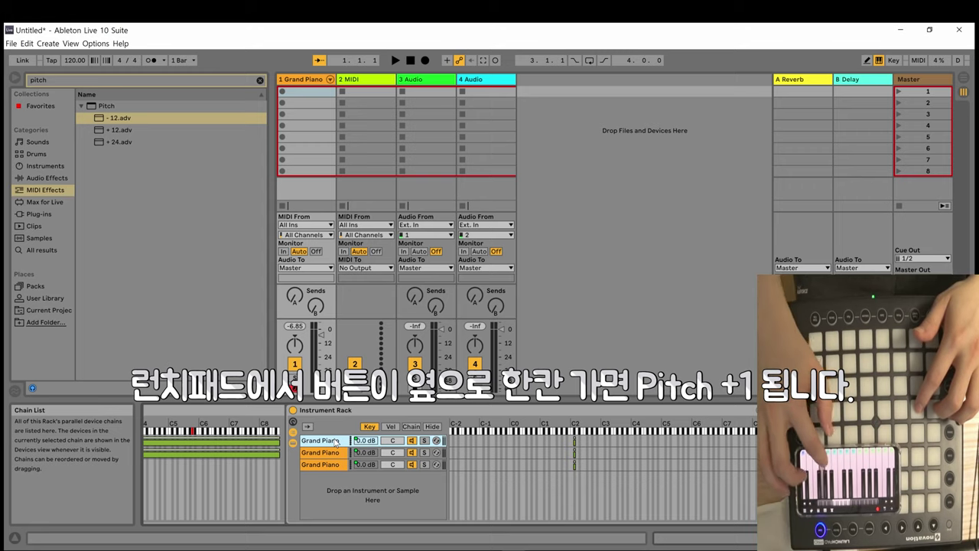
left_click(412, 453)
left_click(411, 464)
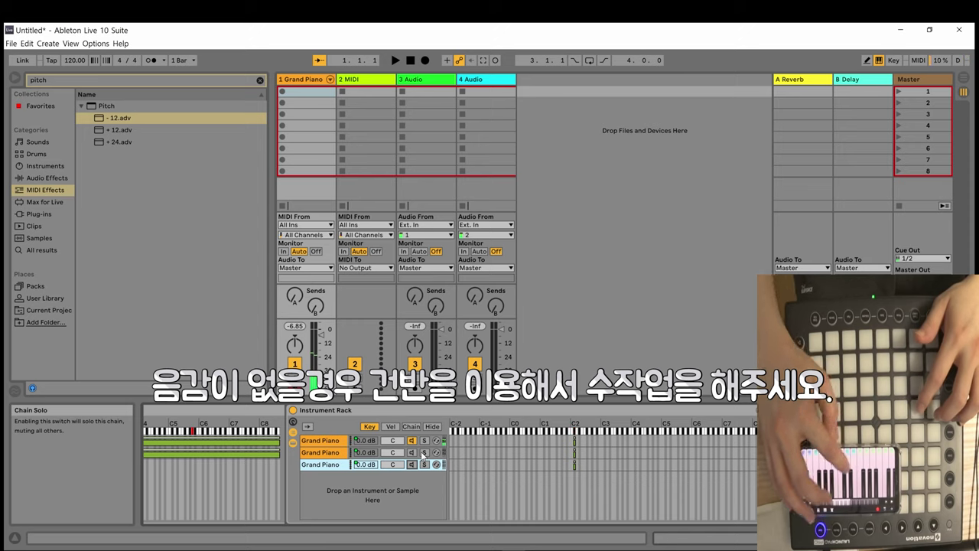
left_click(322, 442)
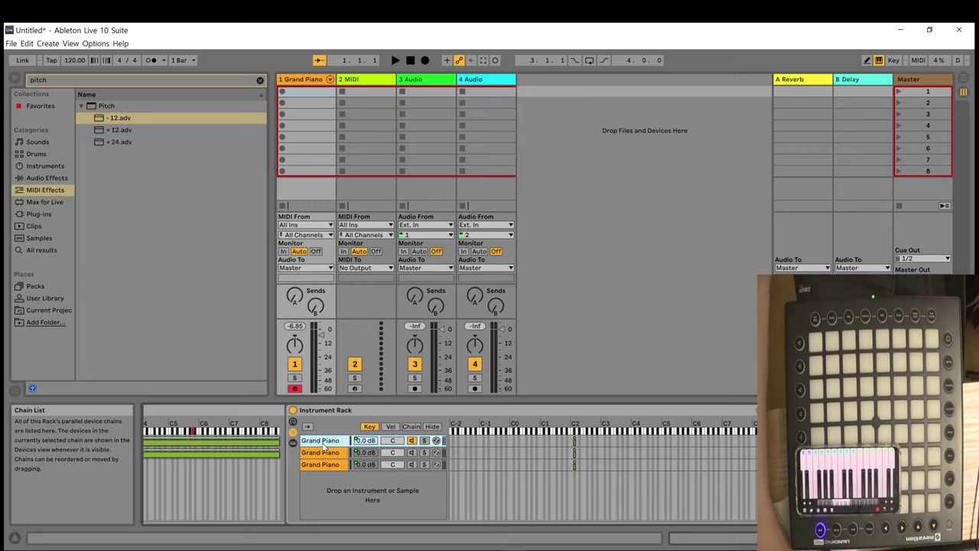
left_click(324, 452)
left_click(325, 460)
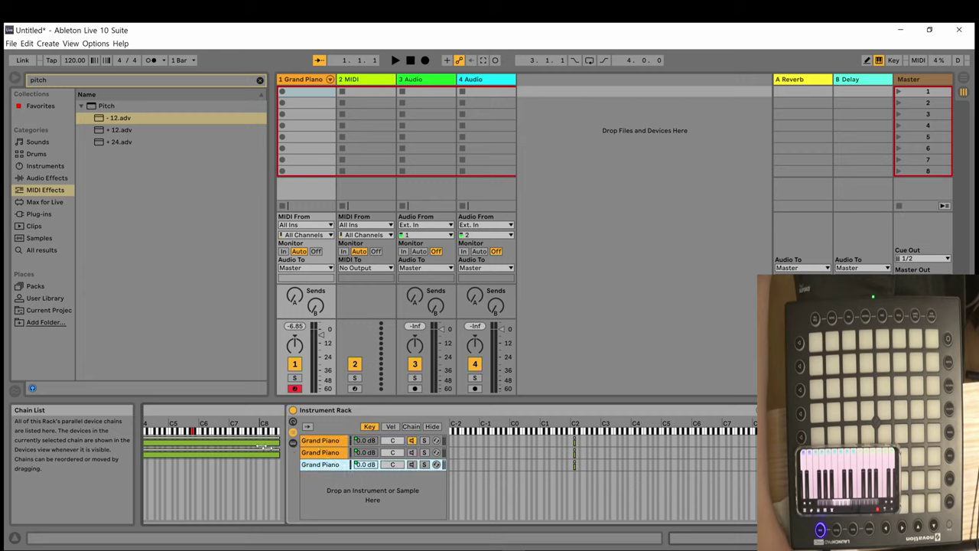
left_click(333, 441)
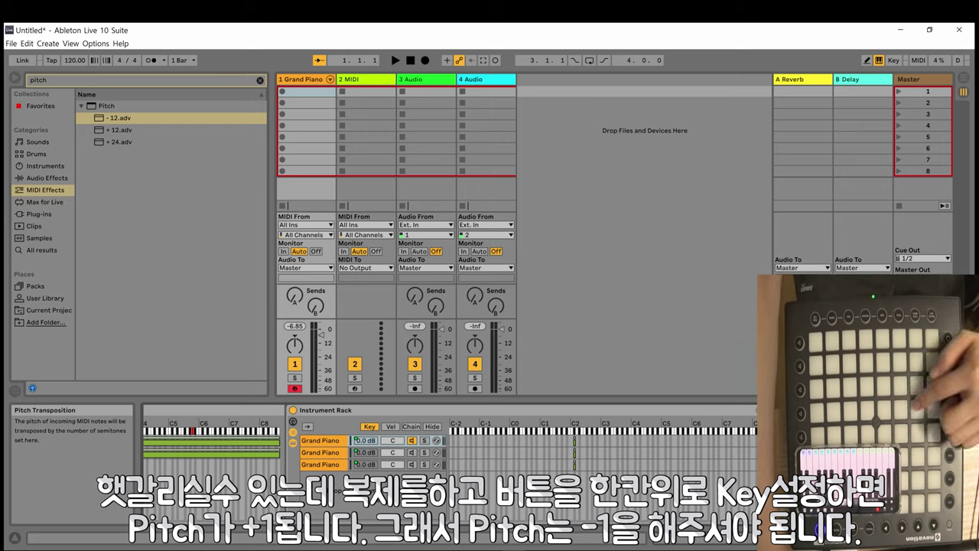
Deactivate the first Grand Piano chain, and isolate the second and third chains in turn to tune their pitch
left_click(413, 442)
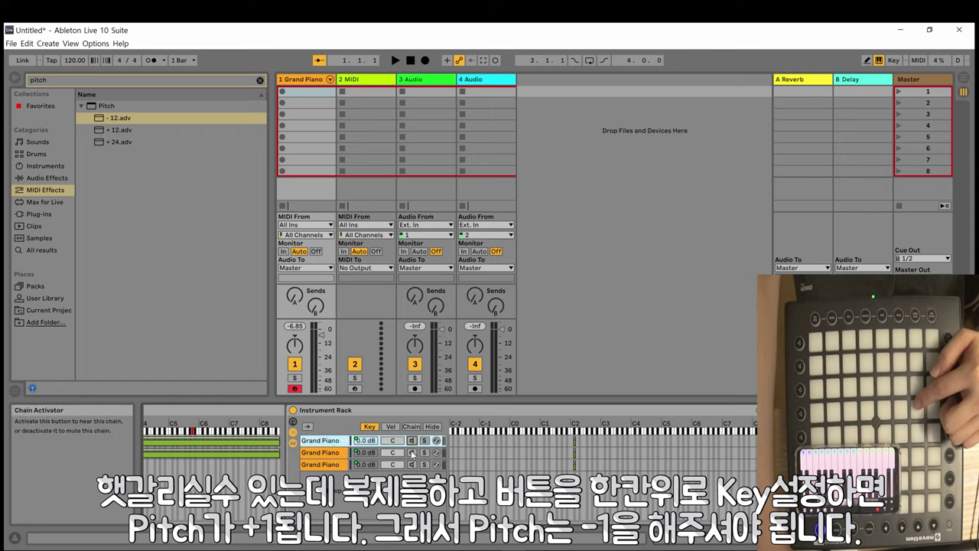
left_click(411, 453)
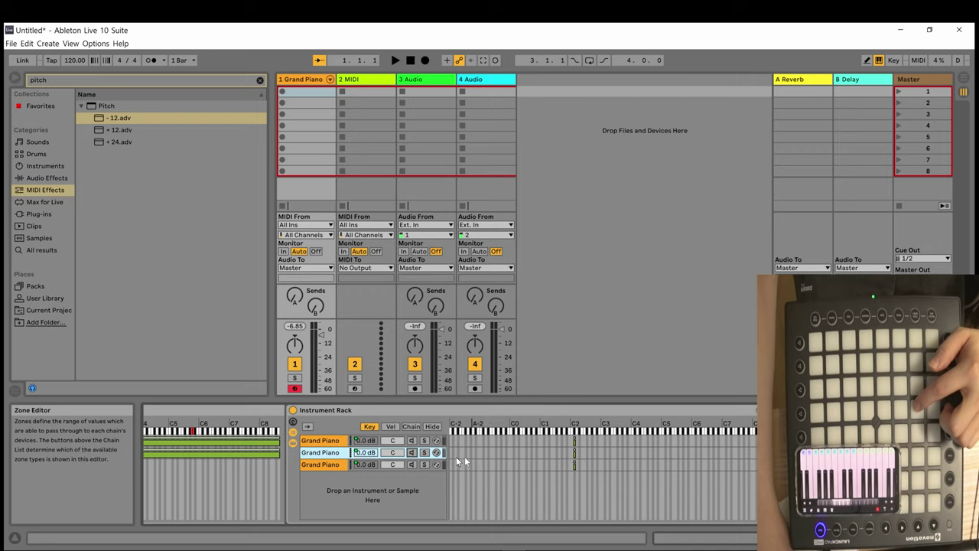
left_click(329, 464)
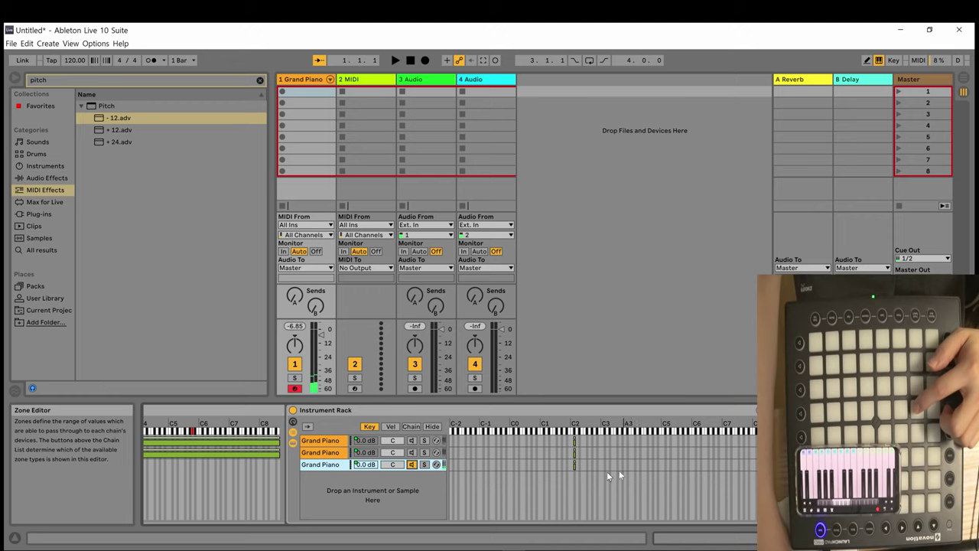
left_click(789, 449)
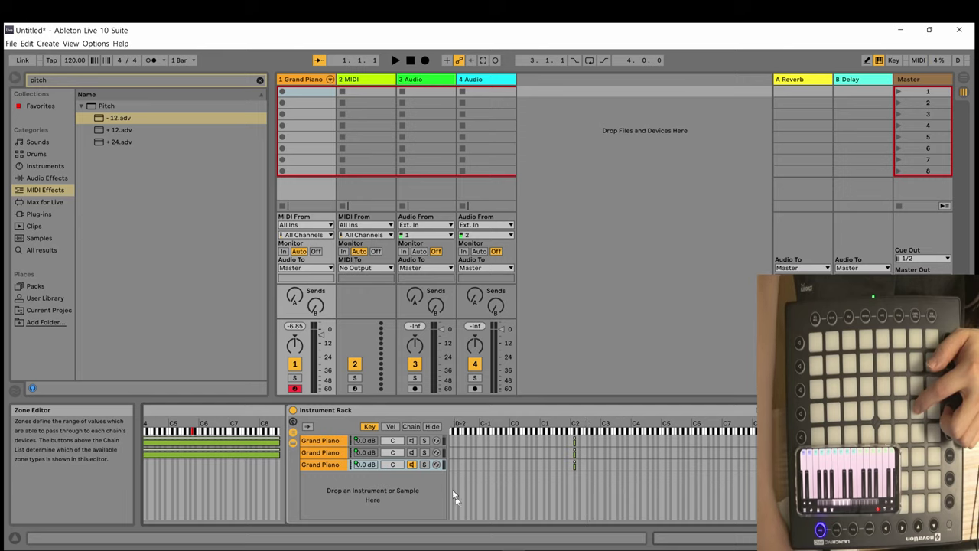
Reactivate the second and first Grand Piano chains in F, and return to the outer rack's chain list
left_click(412, 453)
left_click(412, 441)
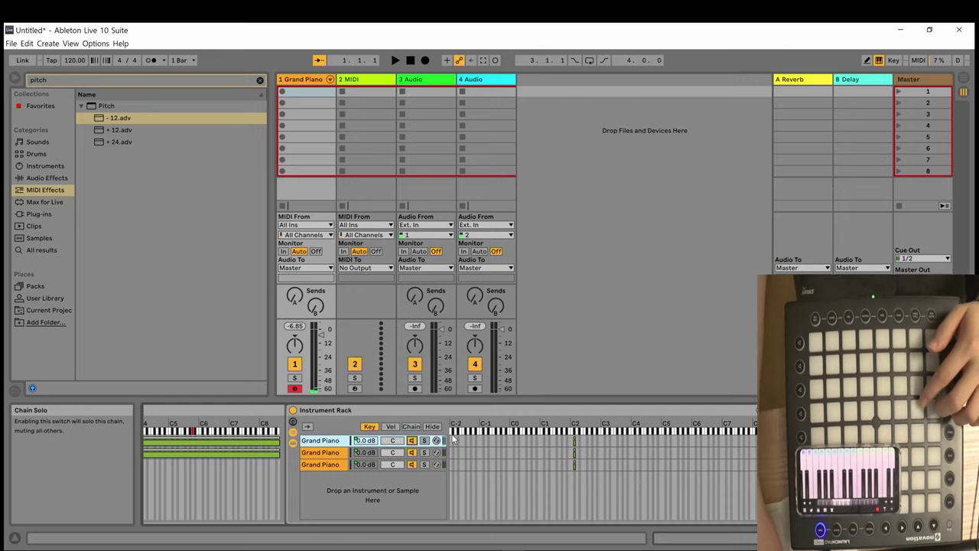
left_click_drag(880, 538, 861, 538)
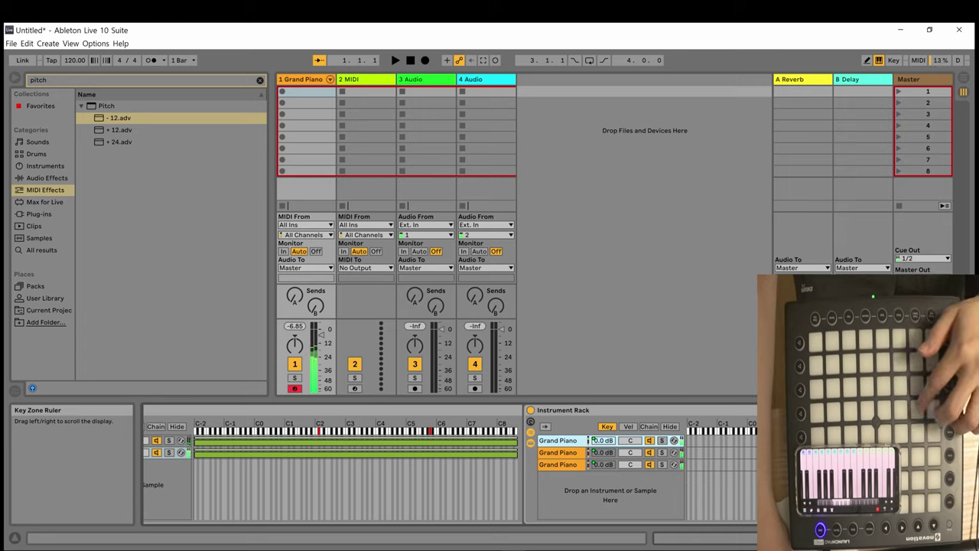
left_click(864, 538)
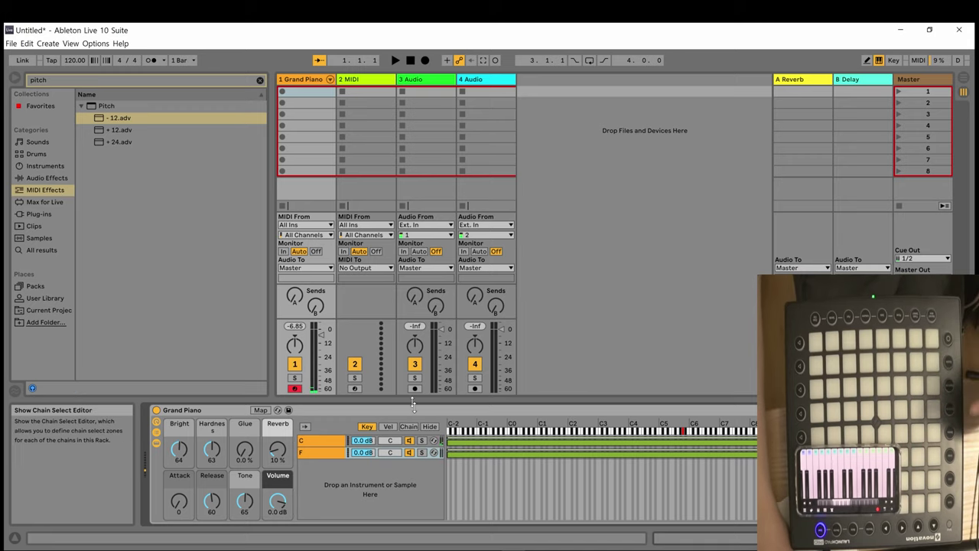
Open the recent set chord2.als without saving the changes to the Untitled set
left_click(12, 43)
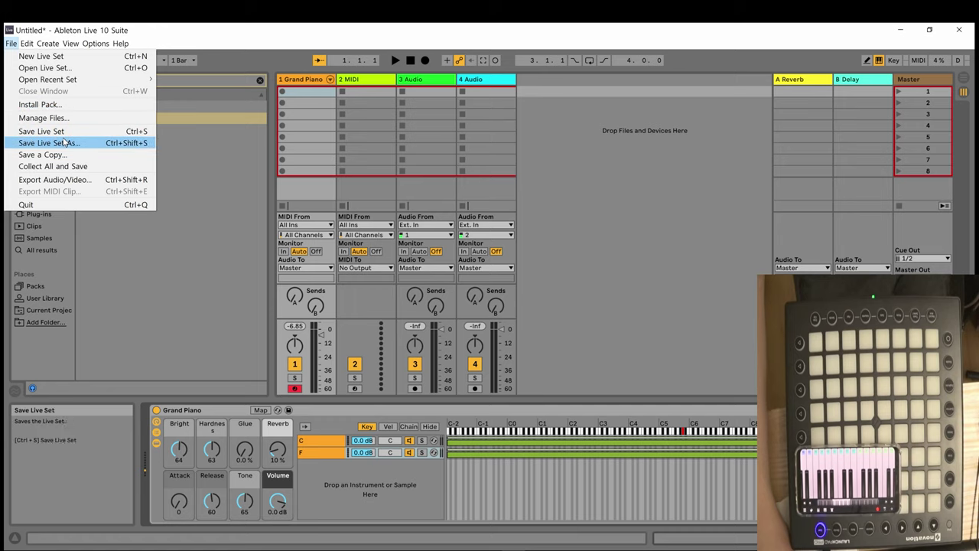
mouse_move(115, 82)
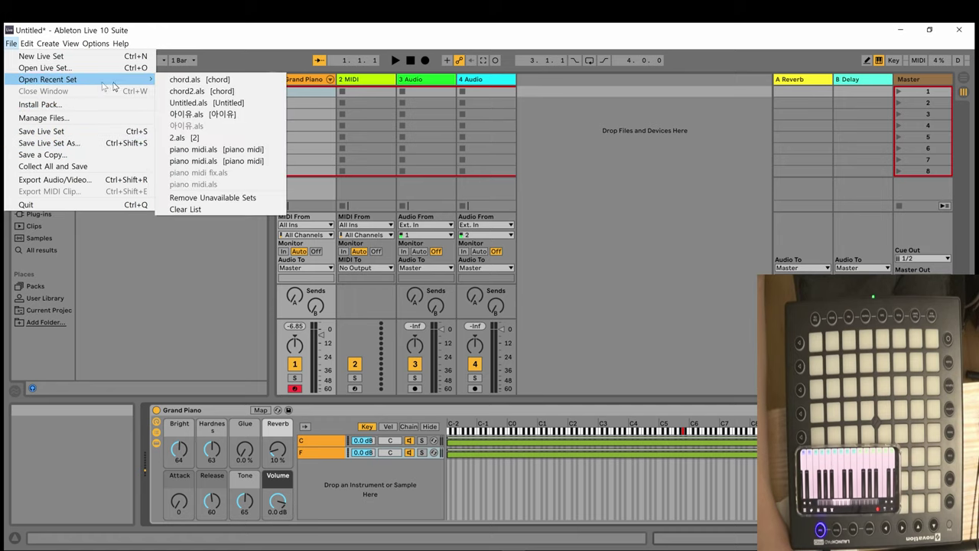
left_click(191, 91)
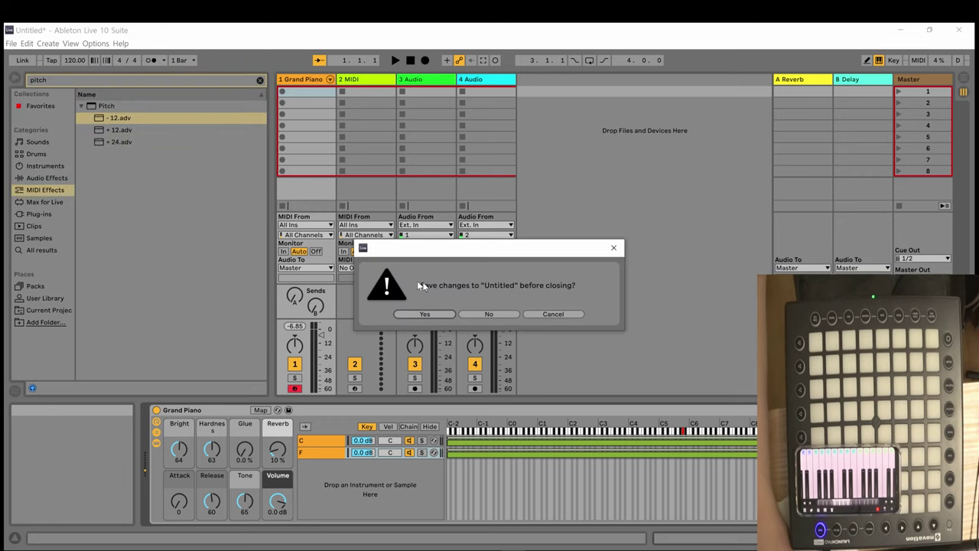
left_click(472, 314)
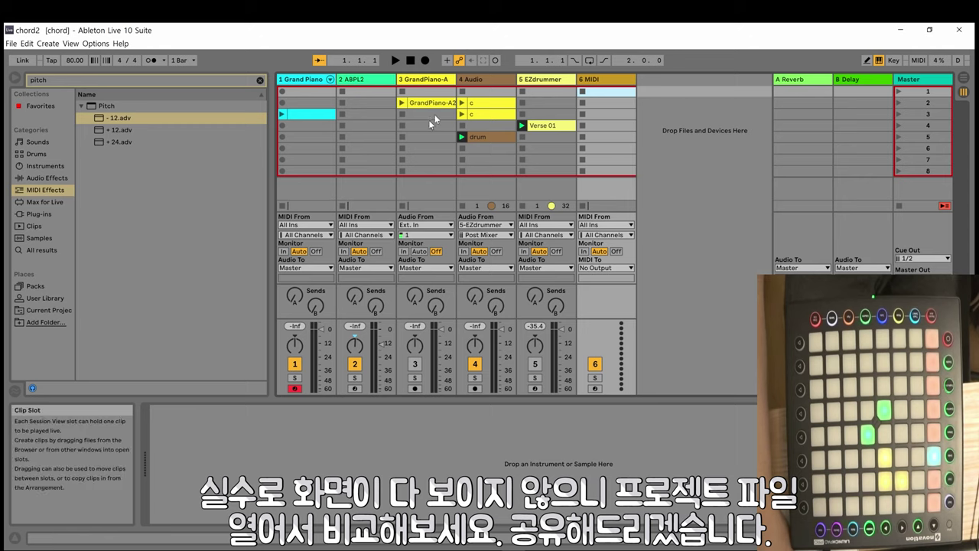
Examine the Grand Piano track's rack, comparing its Instrument Rack chord chain with its Grand Piano melody chain
left_click(303, 81)
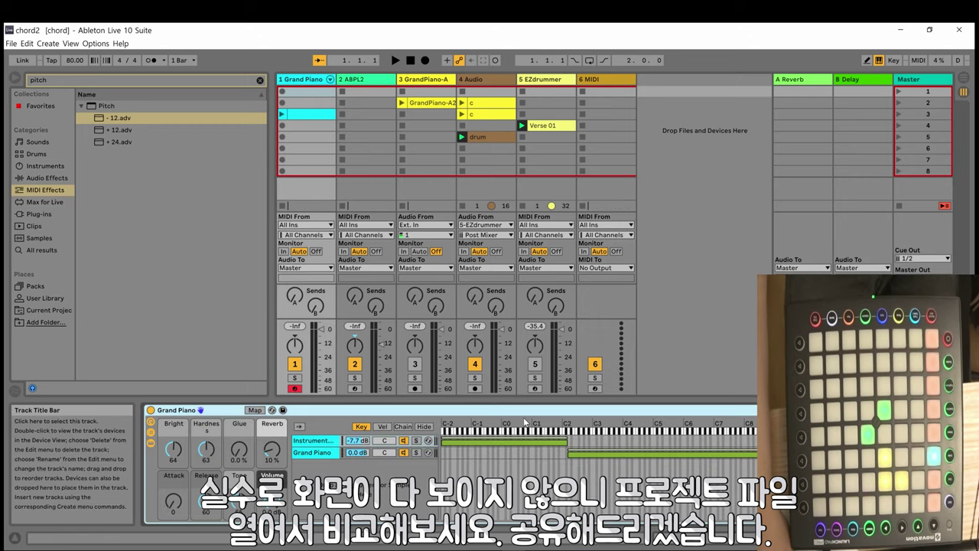
left_click(320, 442)
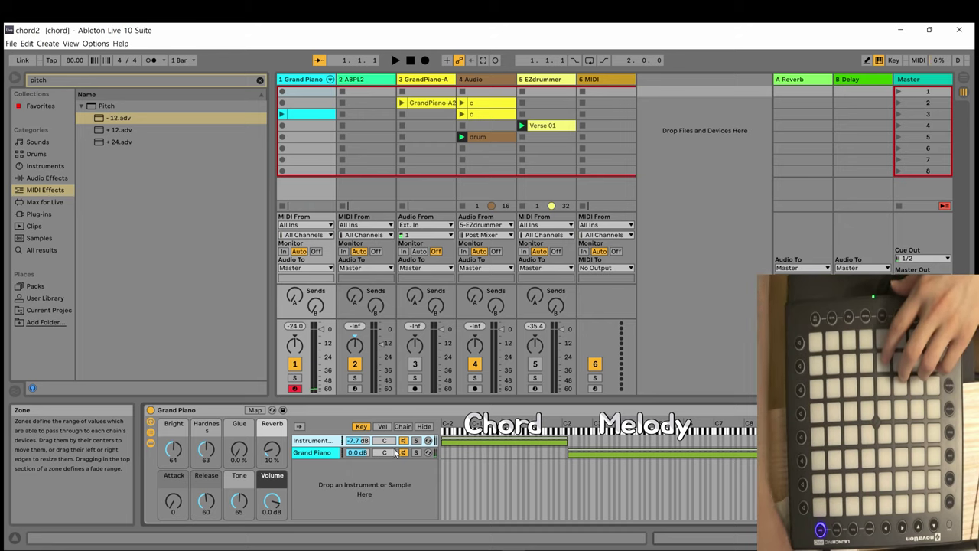
left_click(314, 453)
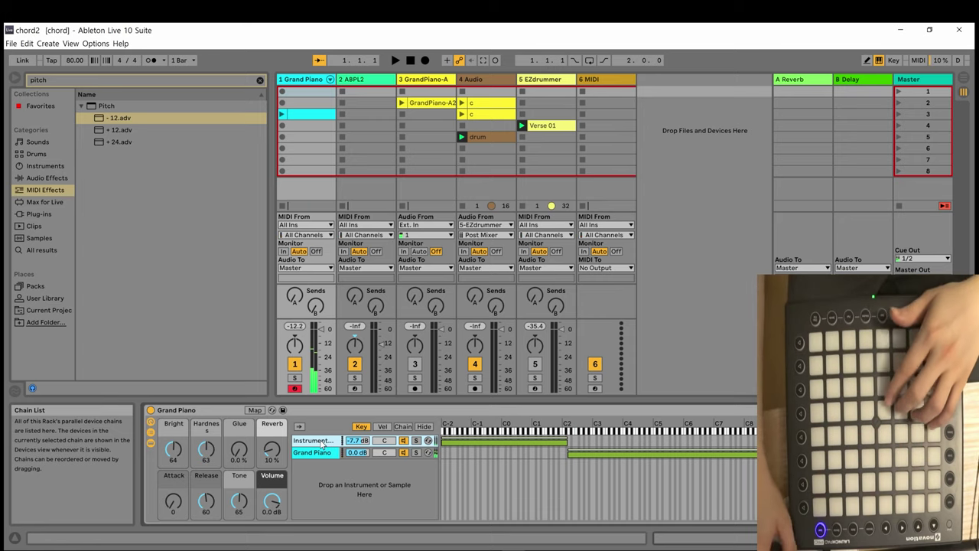
left_click(318, 454)
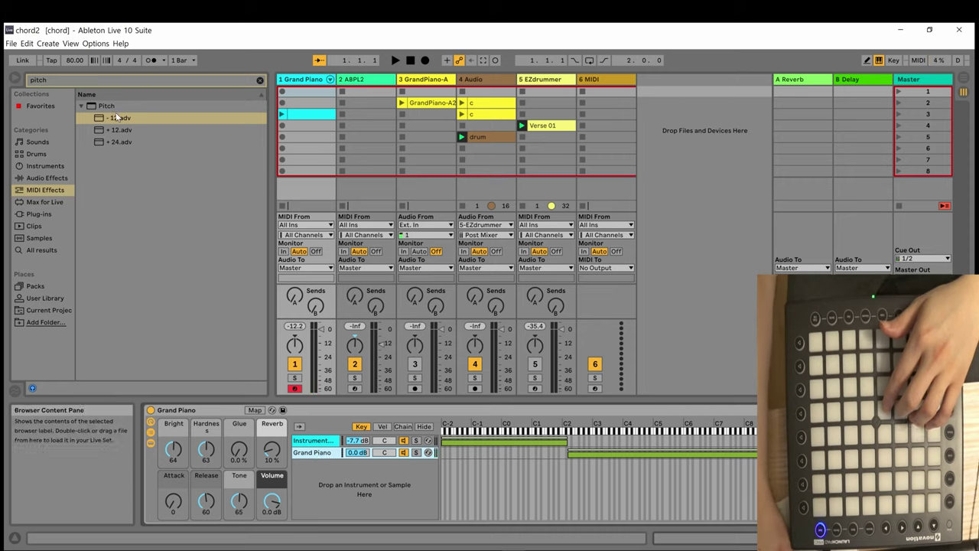
left_click(316, 454)
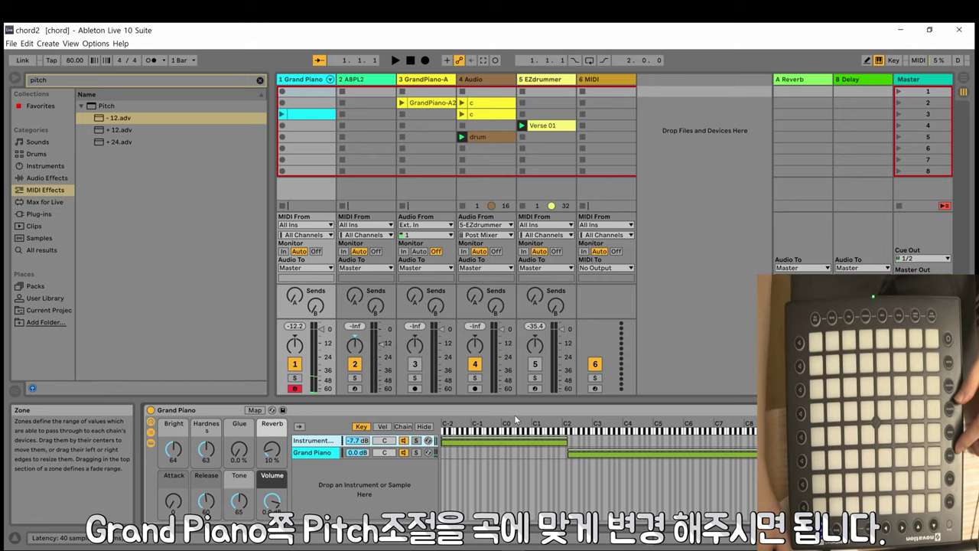
left_click(313, 440)
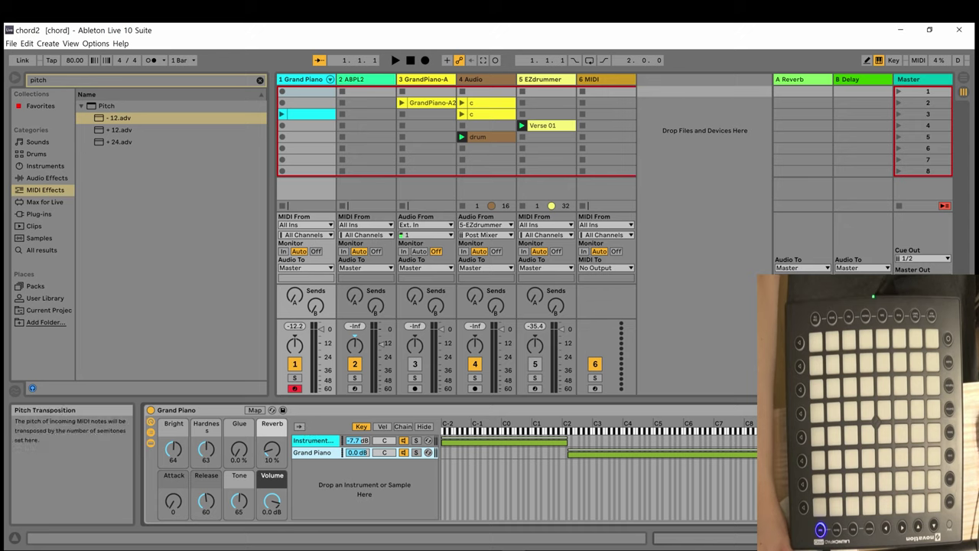
Deactivate the Grand Piano melody chain in the Grand Piano track's rack
left_click_drag(862, 538, 829, 537)
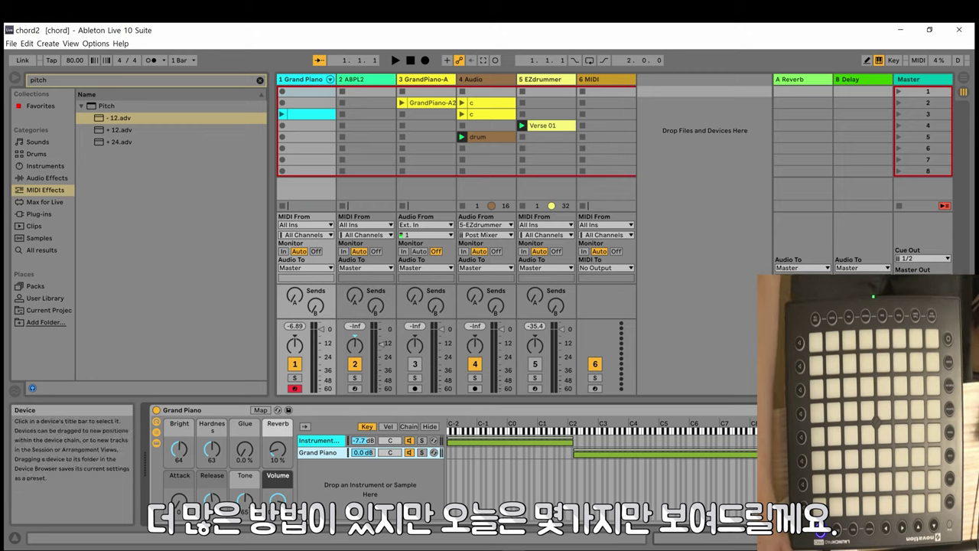
left_click(334, 441)
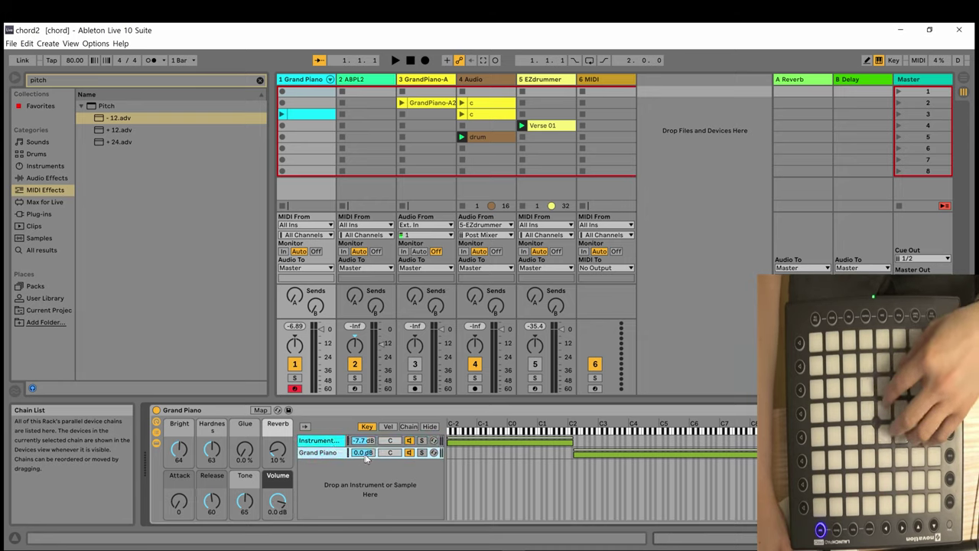
left_click(409, 455)
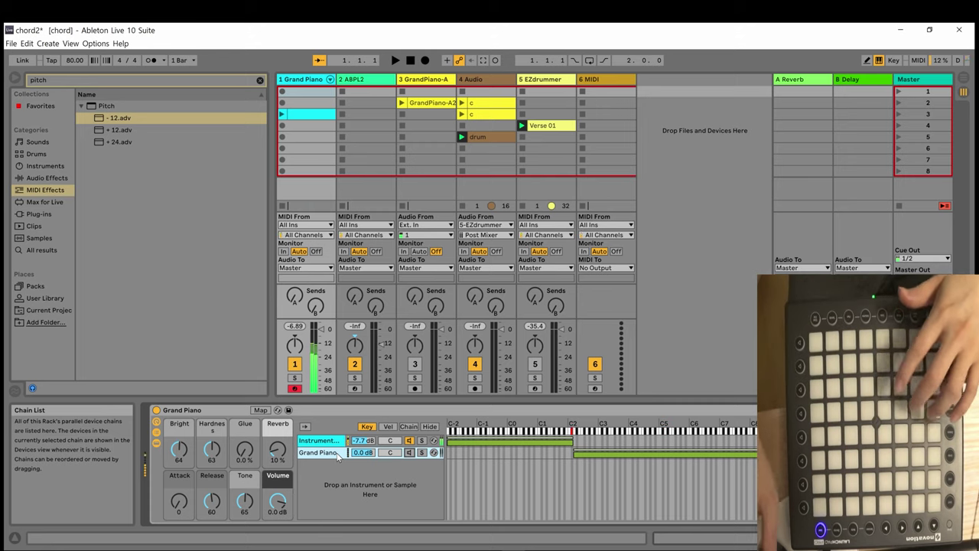
Select the ABPL2 track to show its devices, then clear the browser search and collapse the Pitch folder
left_click(354, 80)
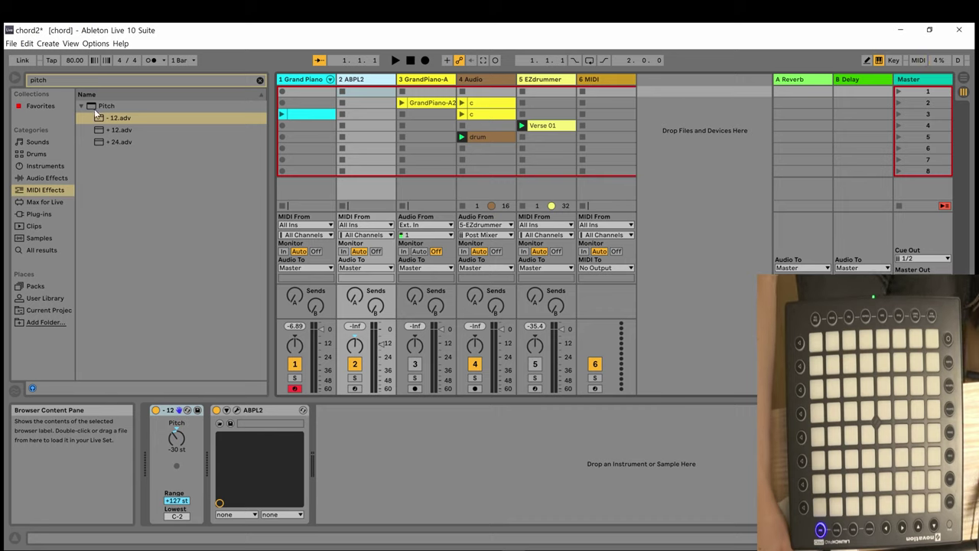
left_click(52, 81)
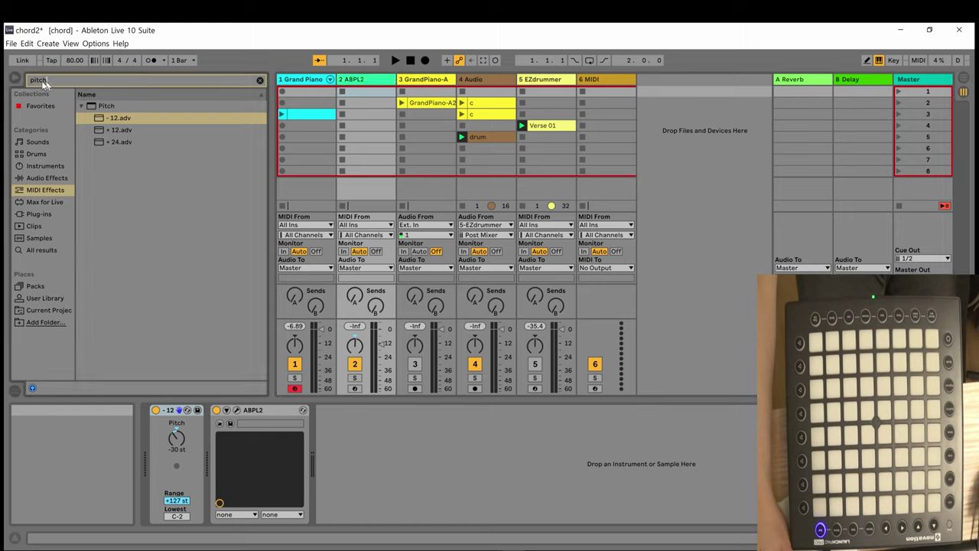
key("BackSpace")
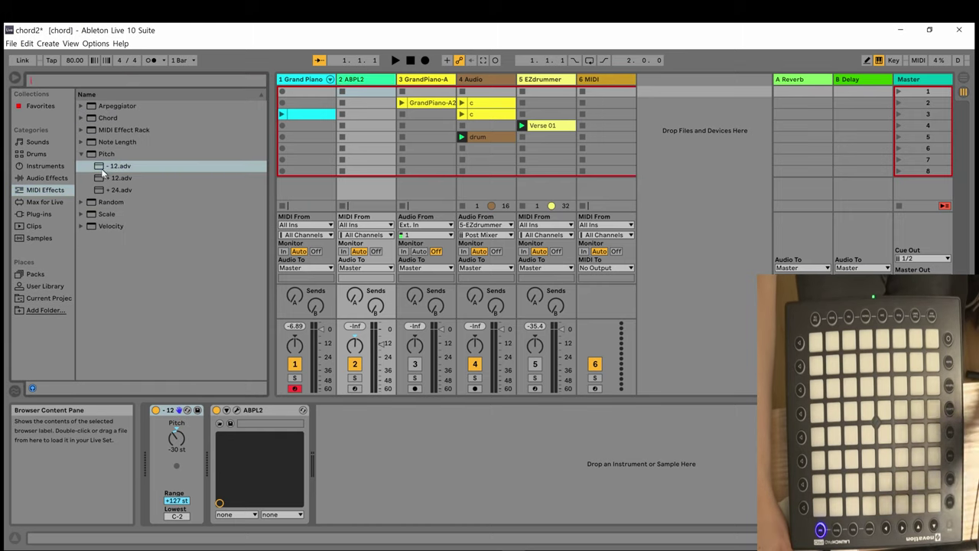
left_click(82, 155)
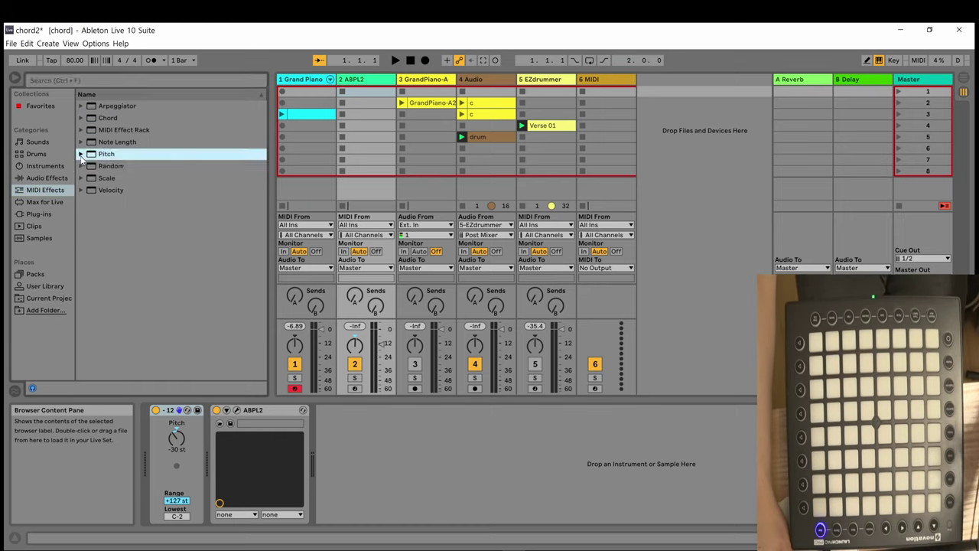
Locate the ABPL2 instrument among the third-party plug-ins in the browser
left_click(40, 212)
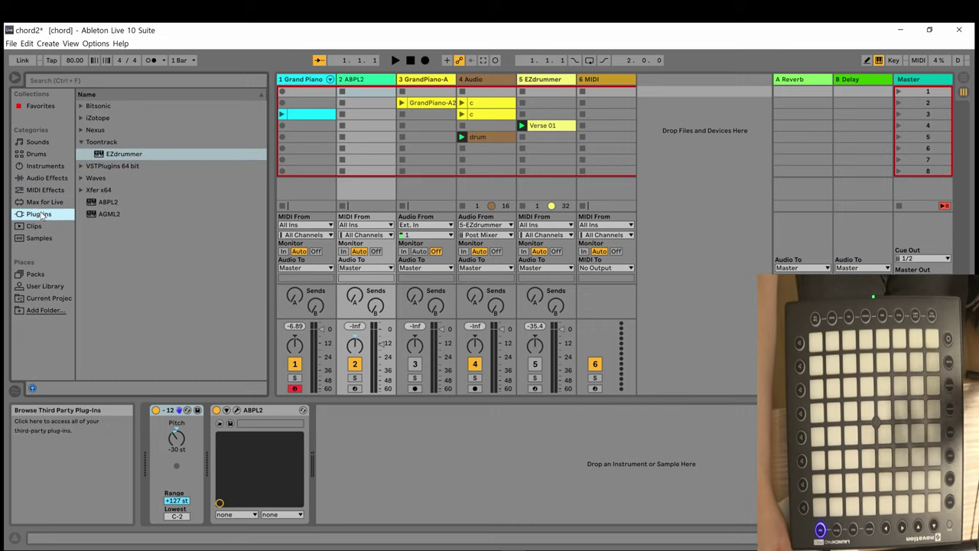
left_click(107, 201)
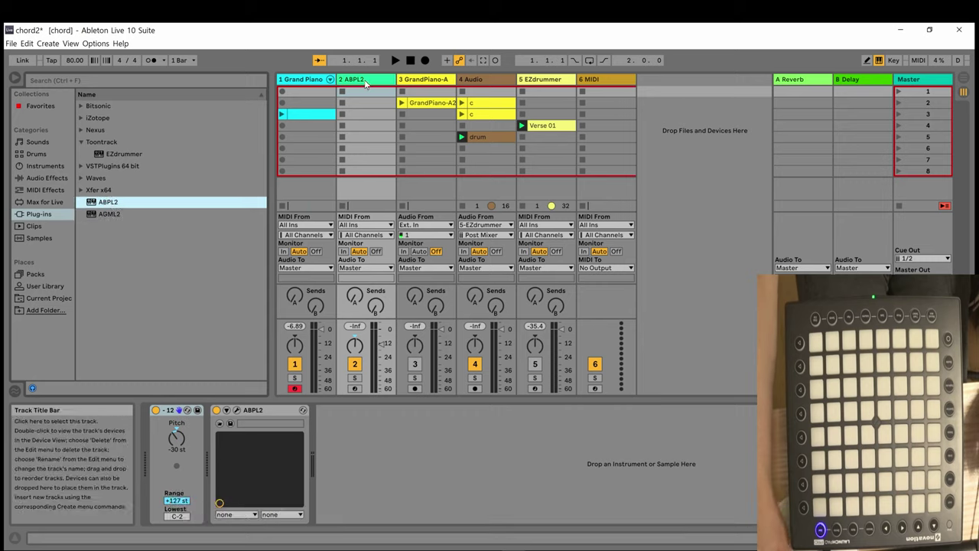
View the ABPL2 track's bass plug-in window, close it, and record-arm the track together with Grand Piano
left_click(236, 410)
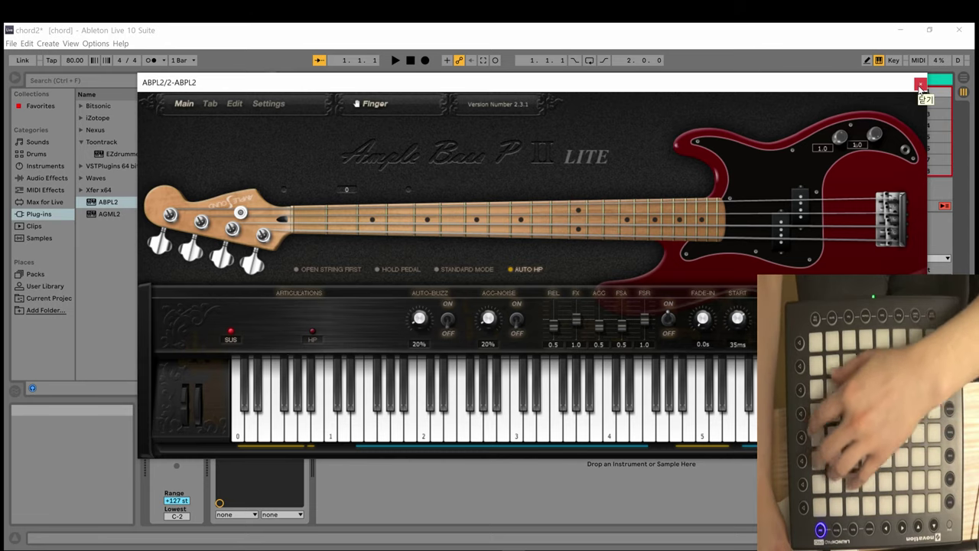
left_click(920, 86)
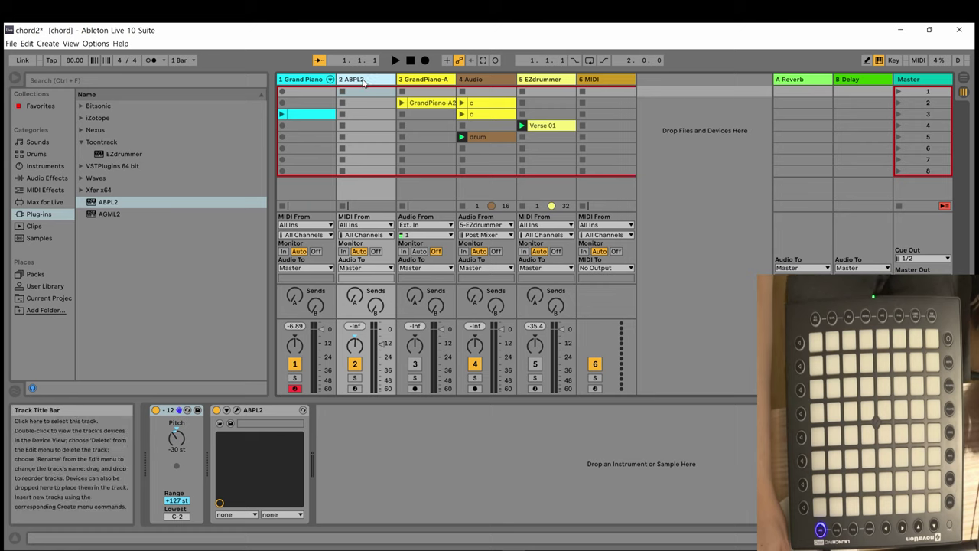
left_click(354, 388)
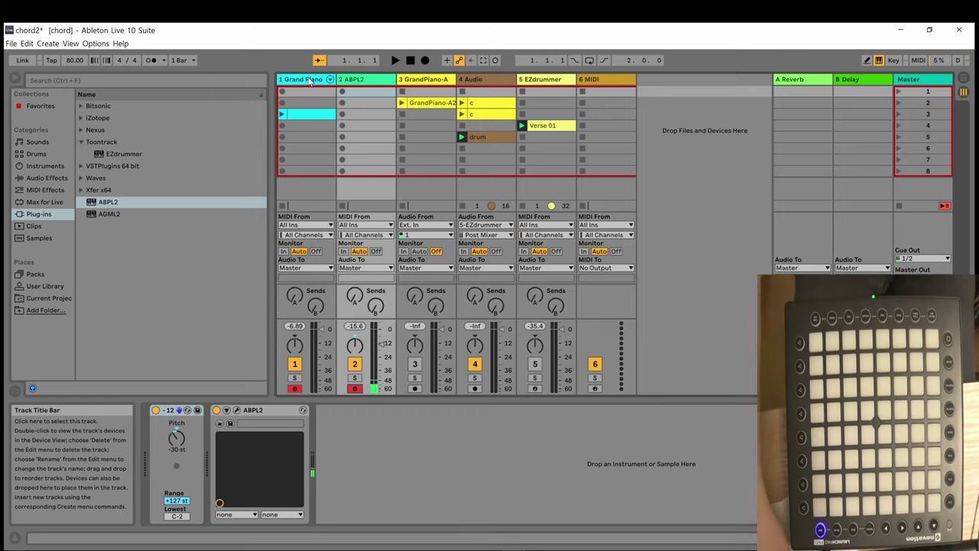
Examine the Grand Piano track's nested Instrument Rack, going through its chord chains such as Cm, Eb / G, Ab and Fm7
left_click(312, 81)
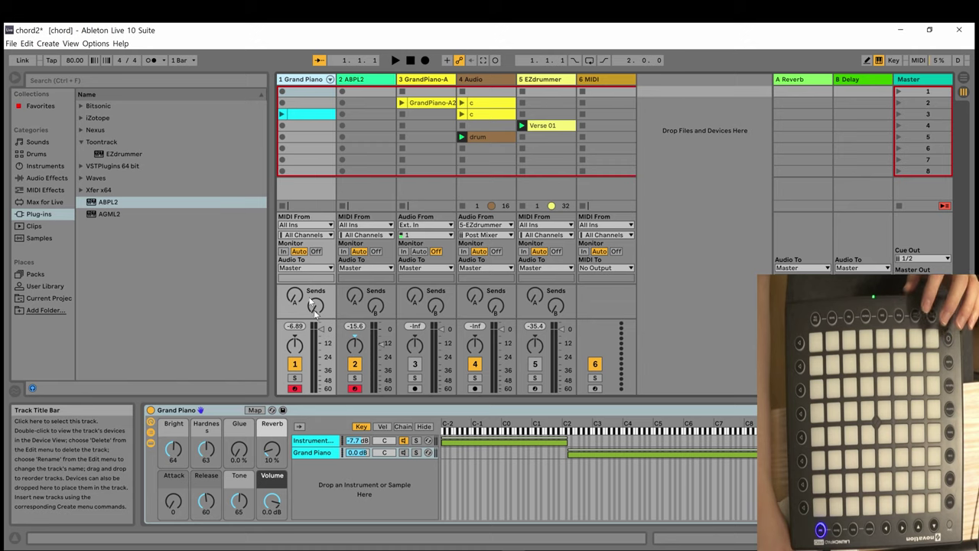
left_click(317, 441)
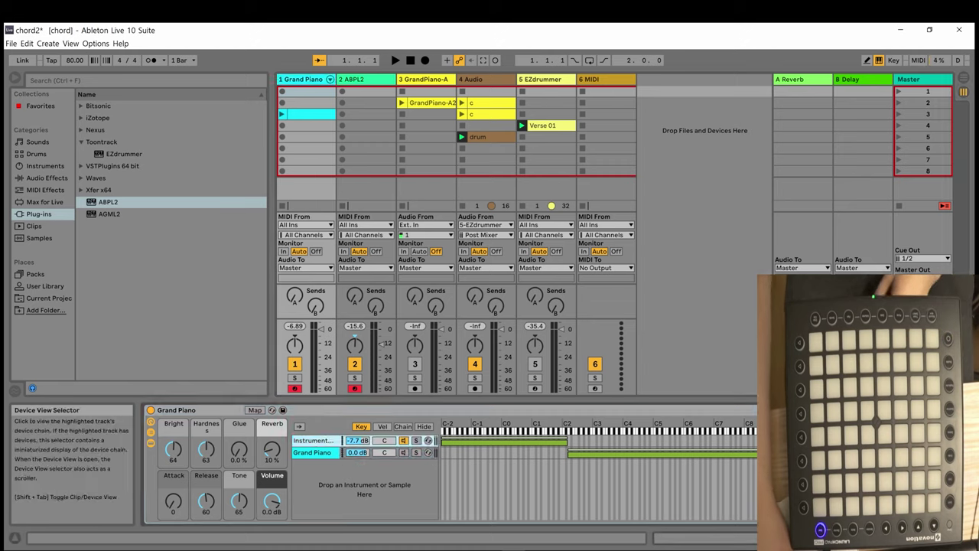
left_click_drag(826, 539, 854, 538)
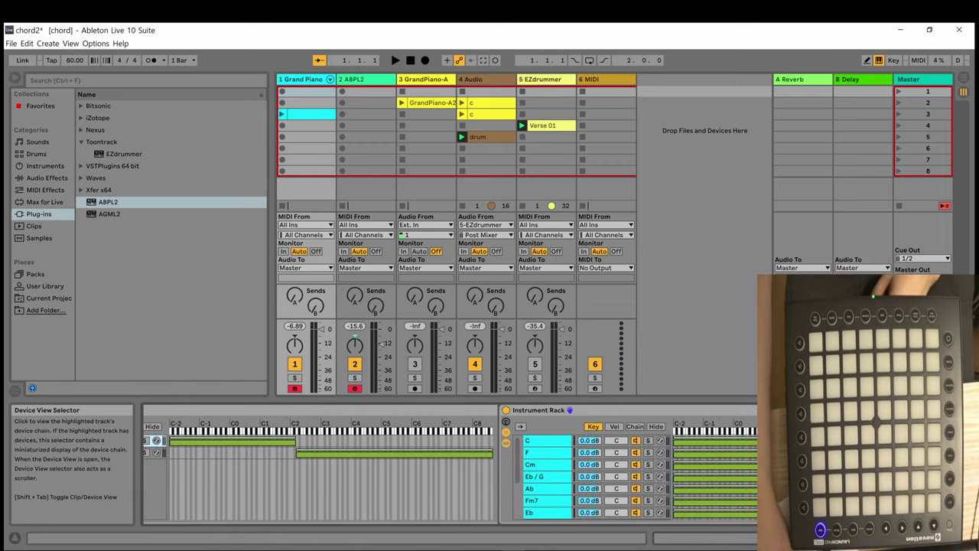
left_click(552, 476)
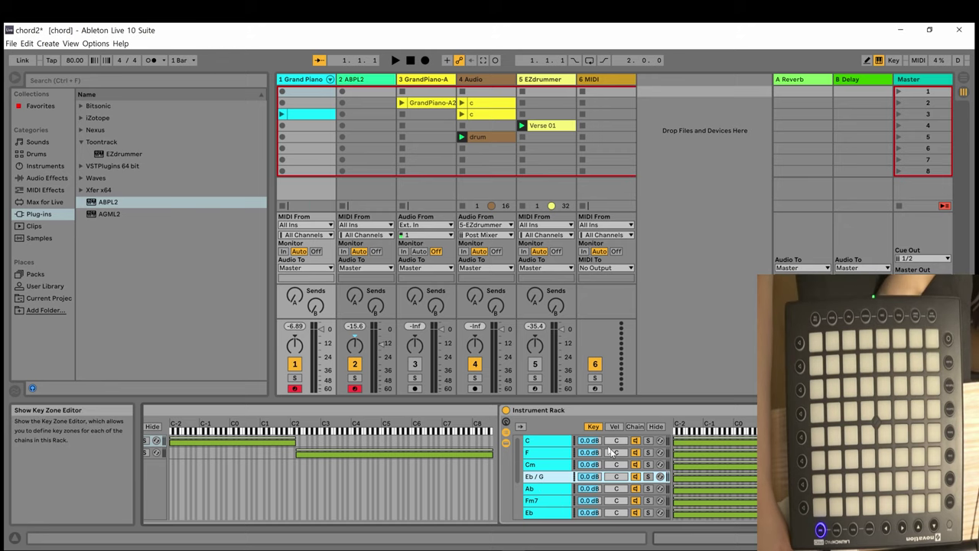
left_click(543, 465)
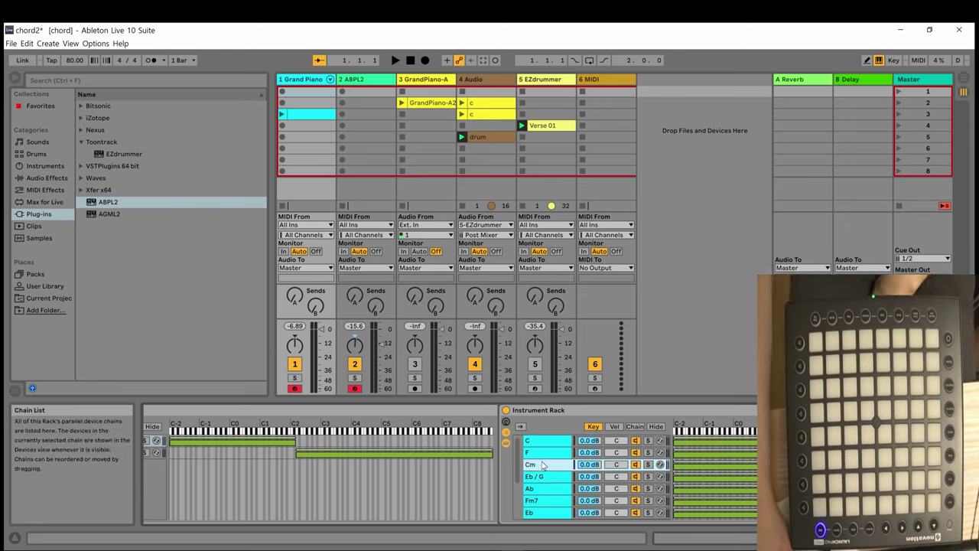
left_click_drag(876, 538, 906, 538)
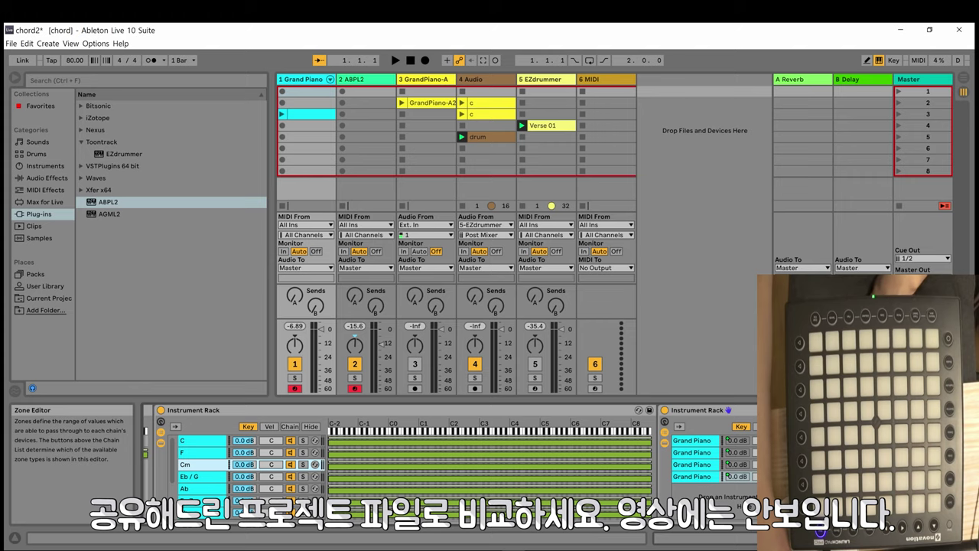
left_click(196, 480)
left_click(198, 488)
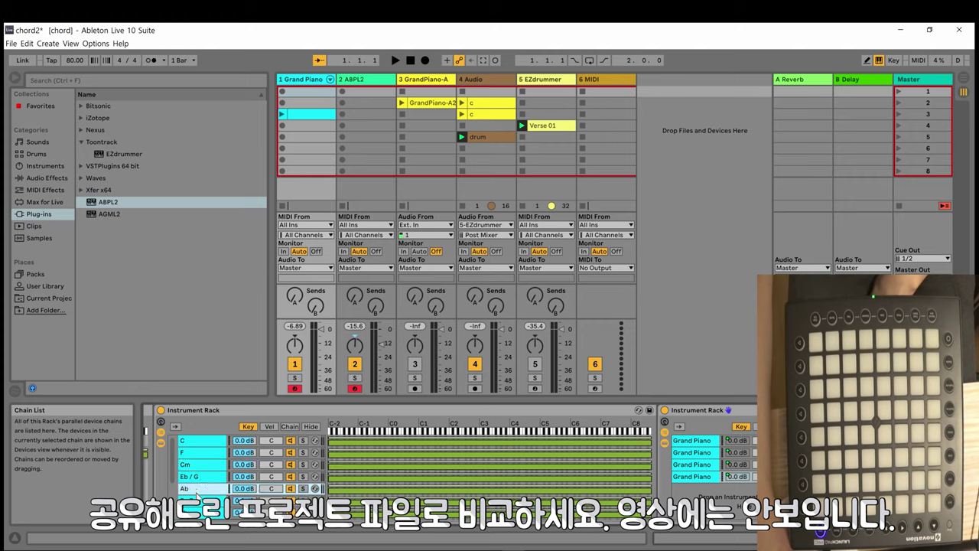
left_click(196, 502)
left_click(197, 502)
left_click(200, 490)
left_click(203, 468)
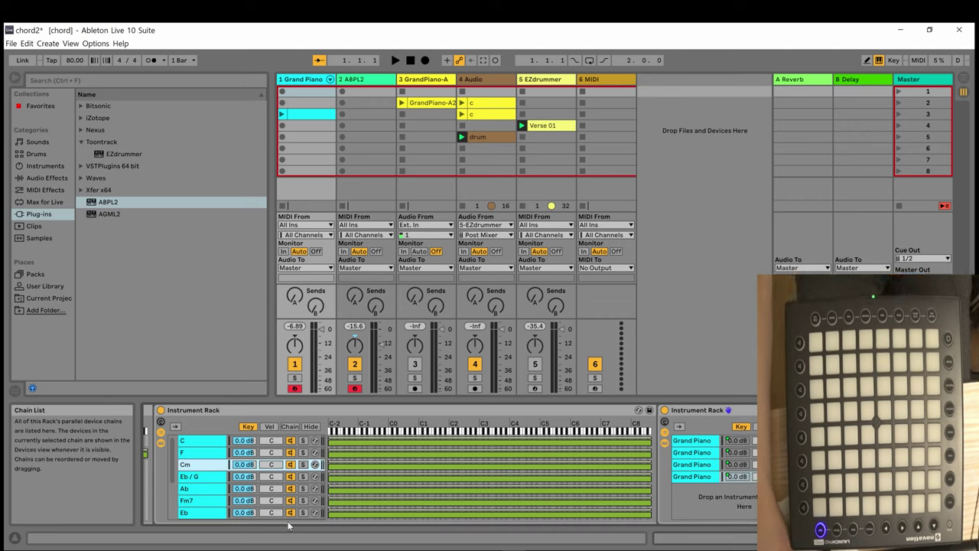
Switch to Chrome to view the When We Were Young lyrics for playing along, and return to Ableton Live
key("alt+Tab")
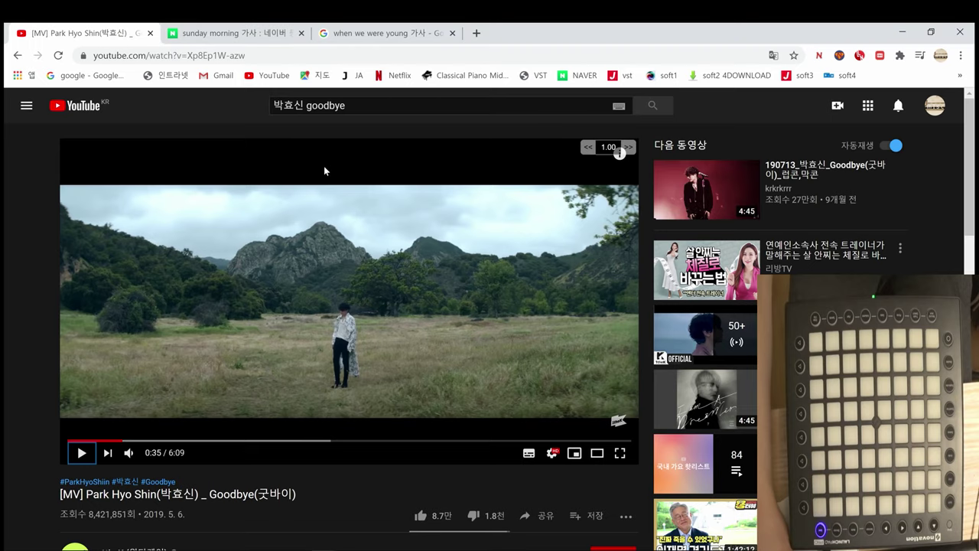
left_click(379, 33)
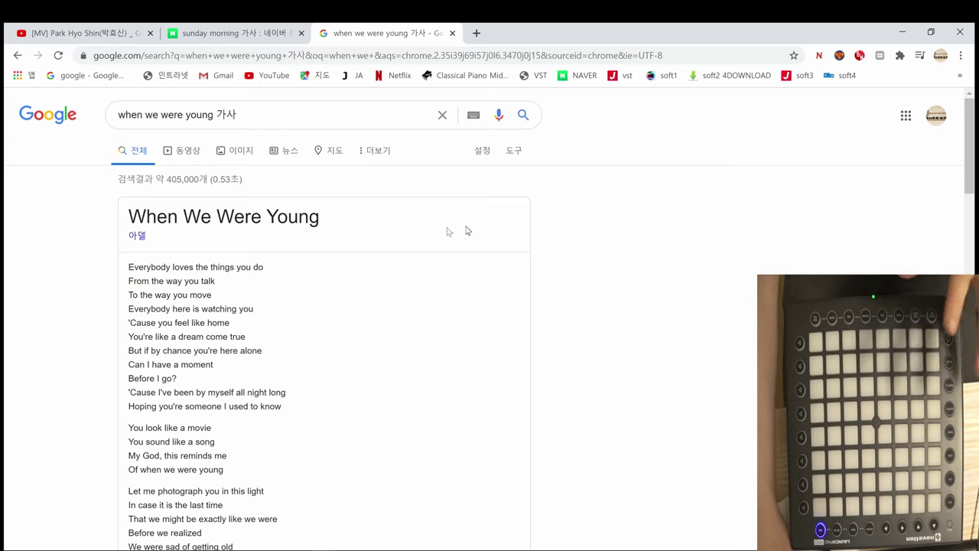
scroll(586, 215, "down", 1)
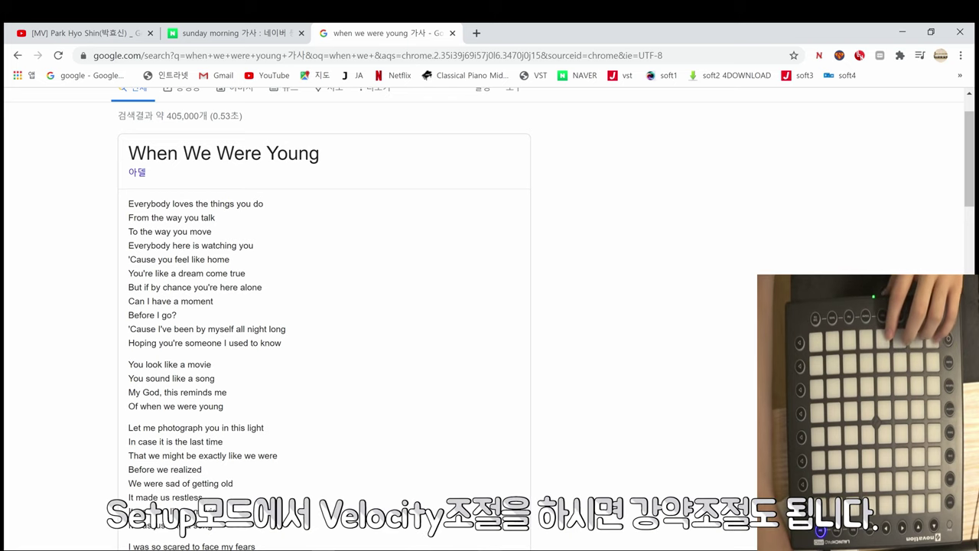
left_click(465, 549)
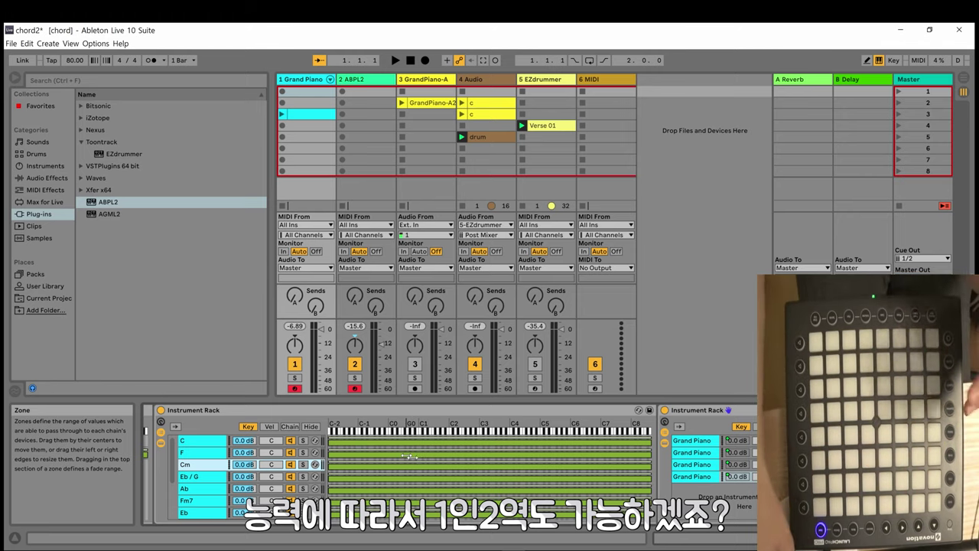
key("alt+Tab")
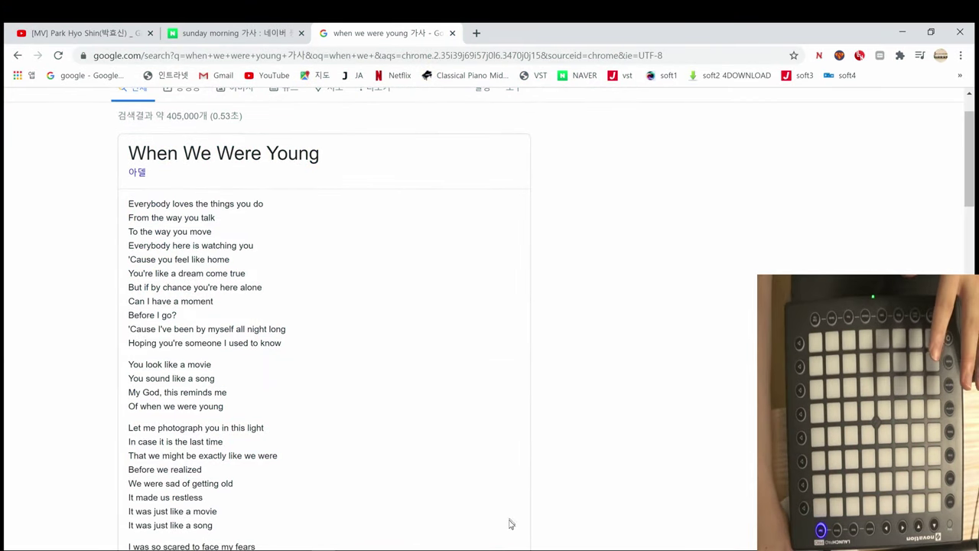
left_click(517, 549)
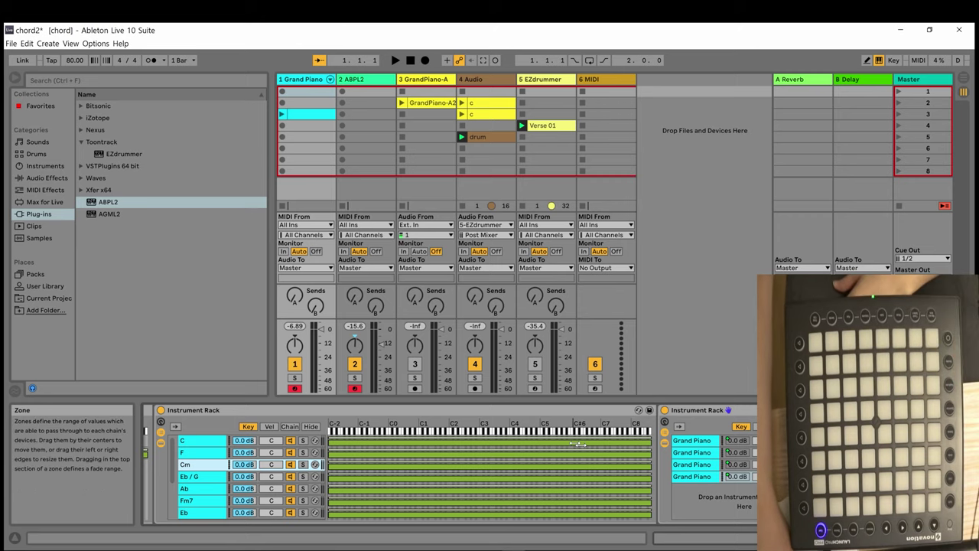
Play the EZdrummer track's Verse 01 clip with the ABPL2 and Audio tracks deactivated, then deactivate EZdrummer too
left_click(545, 79)
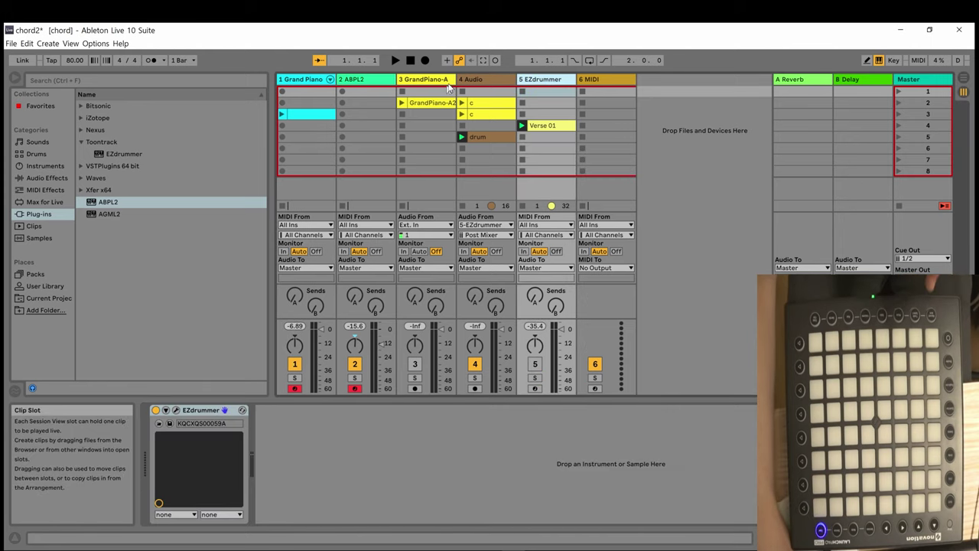
left_click(534, 365)
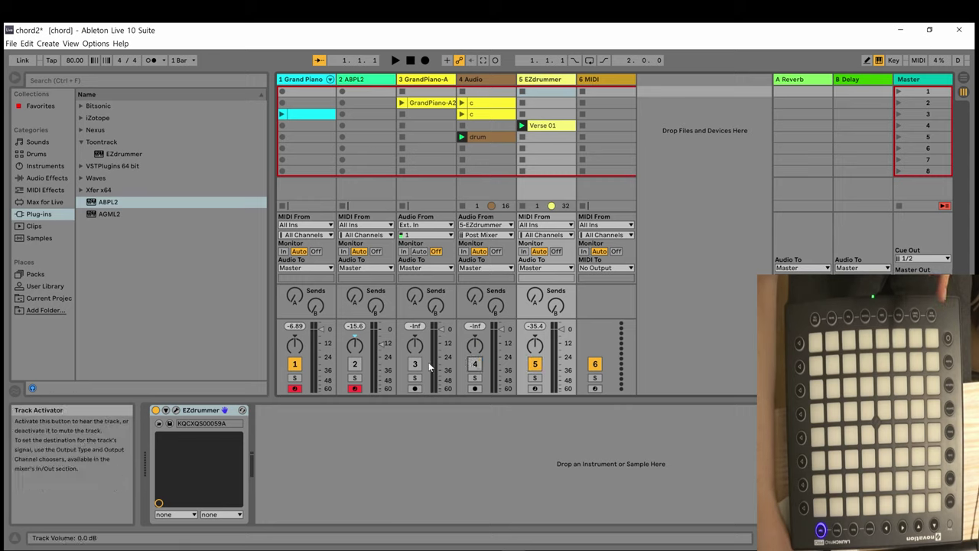
left_click(474, 365)
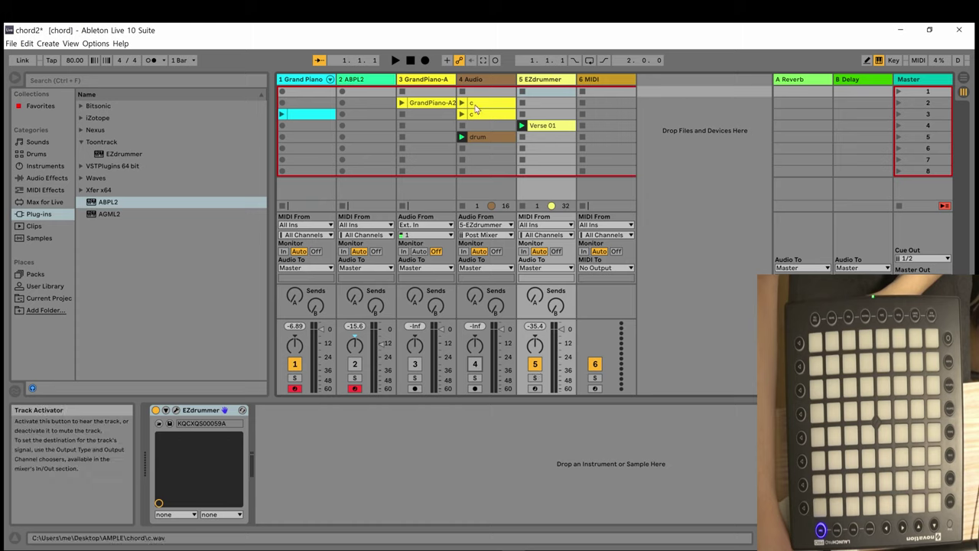
left_click(397, 60)
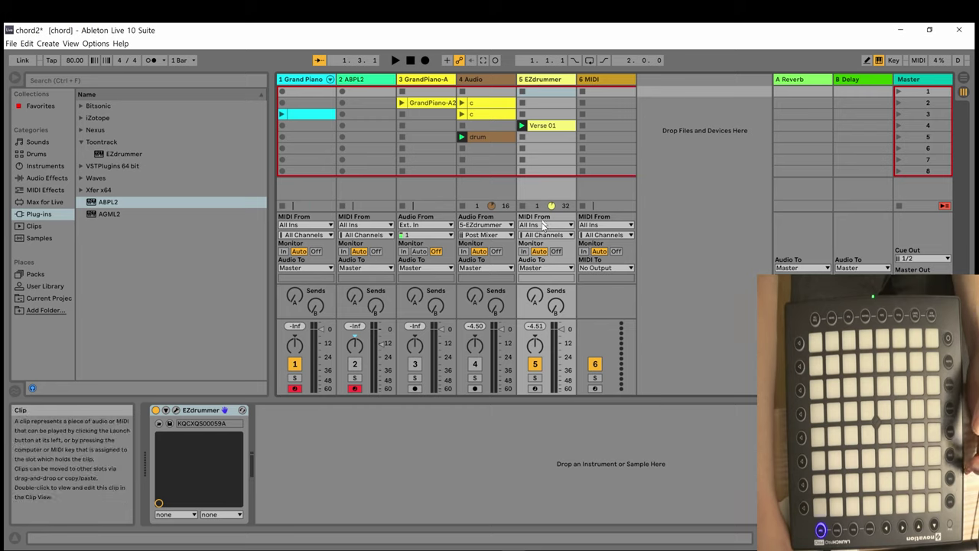
left_click(535, 364)
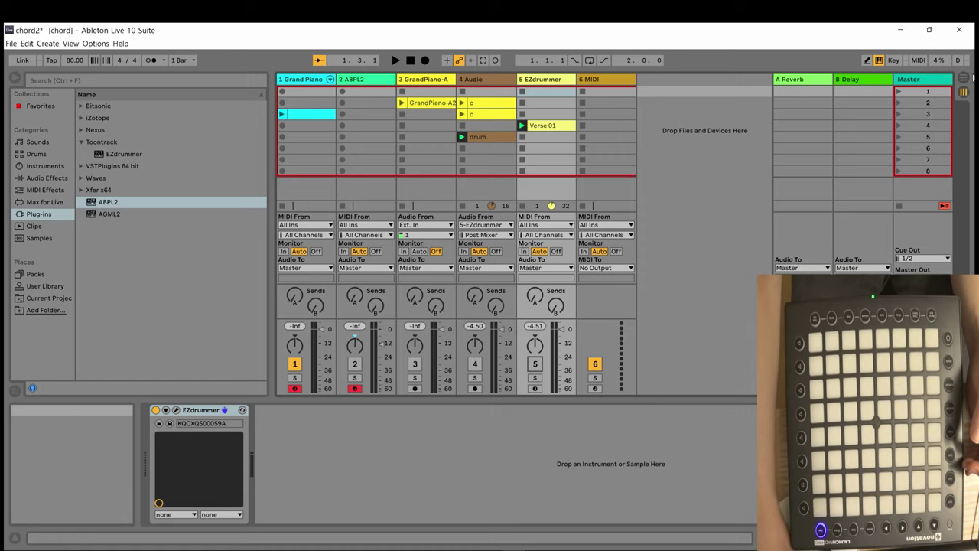
In the Arrangement View, keep EZdrummer's MIDI input at All Ins and record-arm the Audio track that takes its input from 5-EZdrummer
key("Tab")
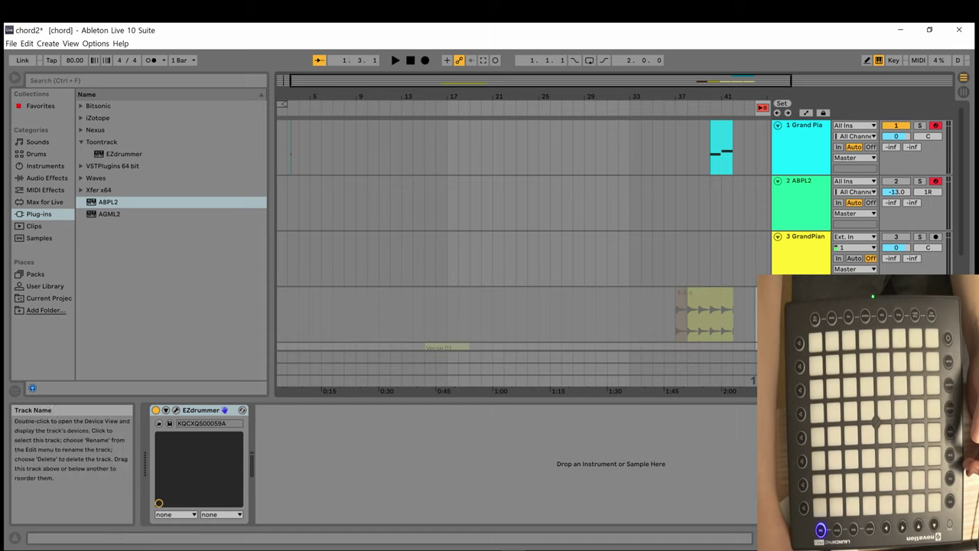
scroll(801, 199, "down", 3)
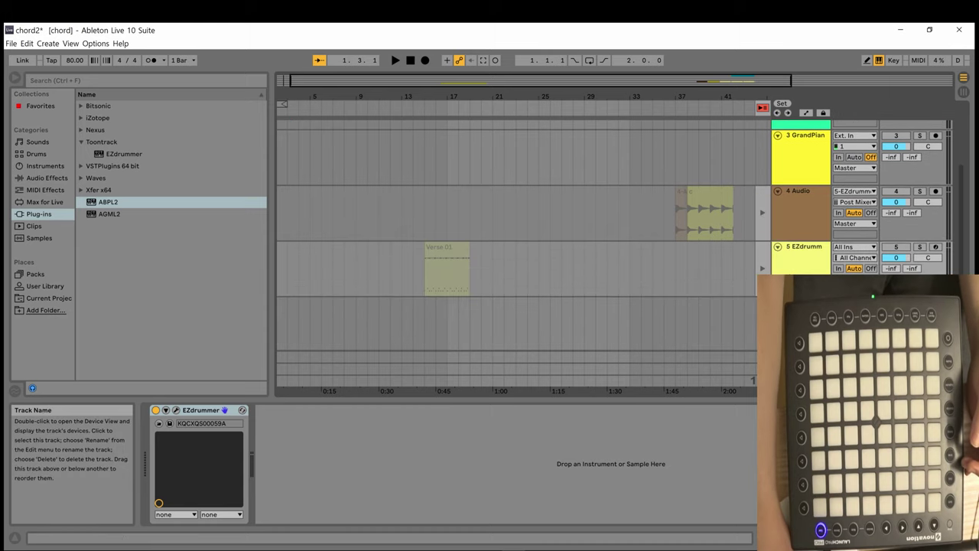
left_click(848, 248)
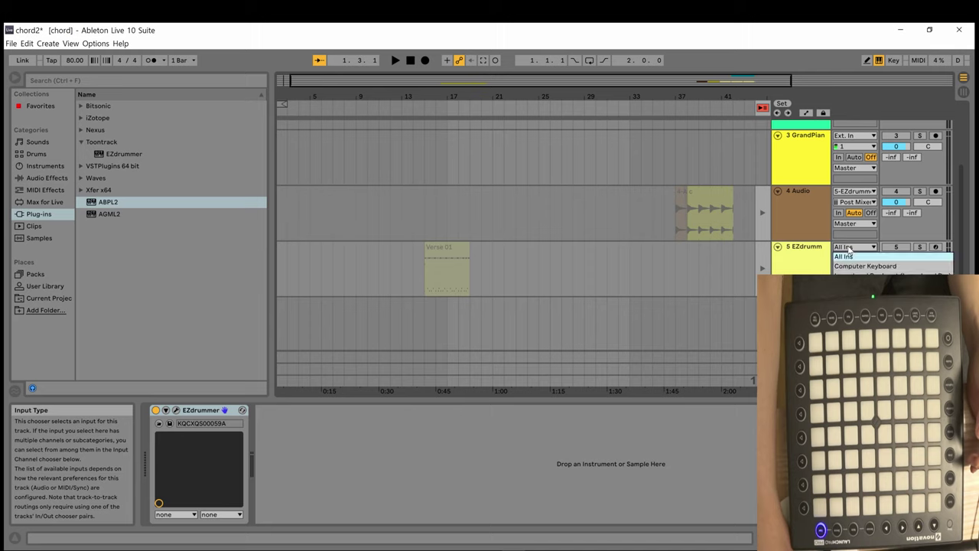
left_click(845, 256)
left_click(788, 218)
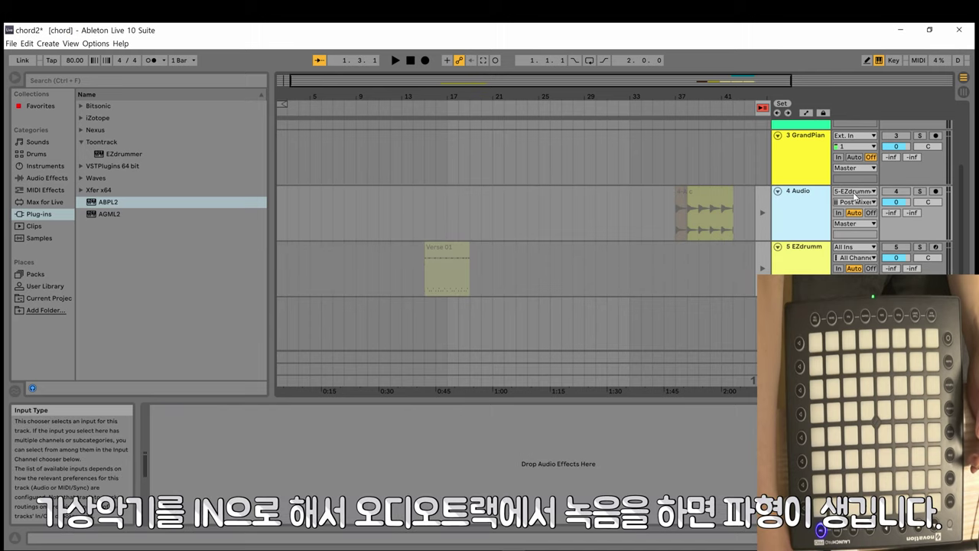
left_click(935, 191)
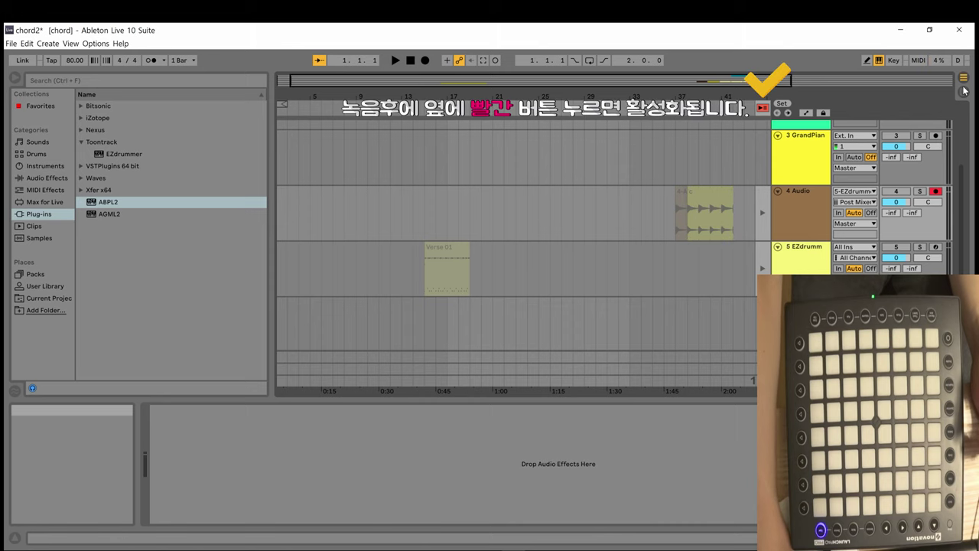
Return to the Session View, select the Audio track's drum clip, and check the set's save and export commands
key("Tab")
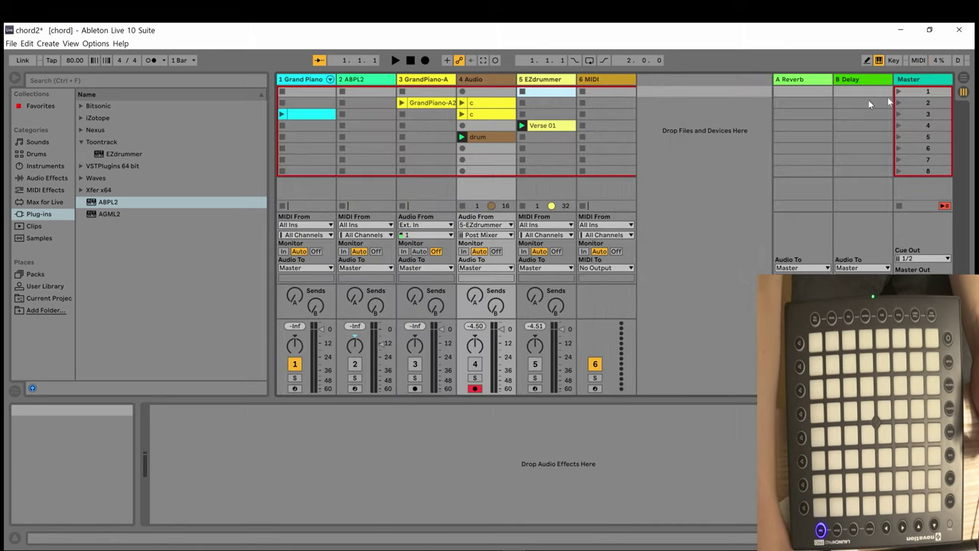
left_click(490, 138)
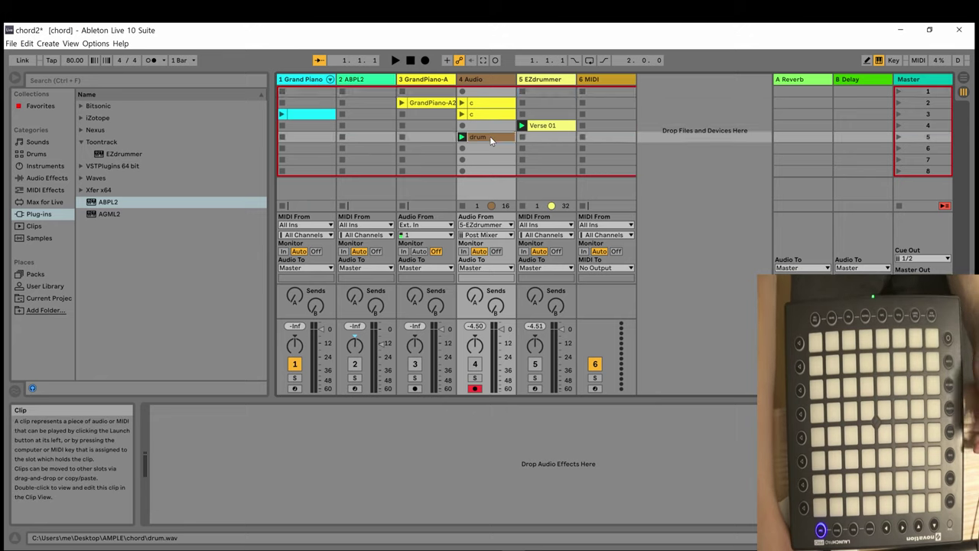
left_click(12, 44)
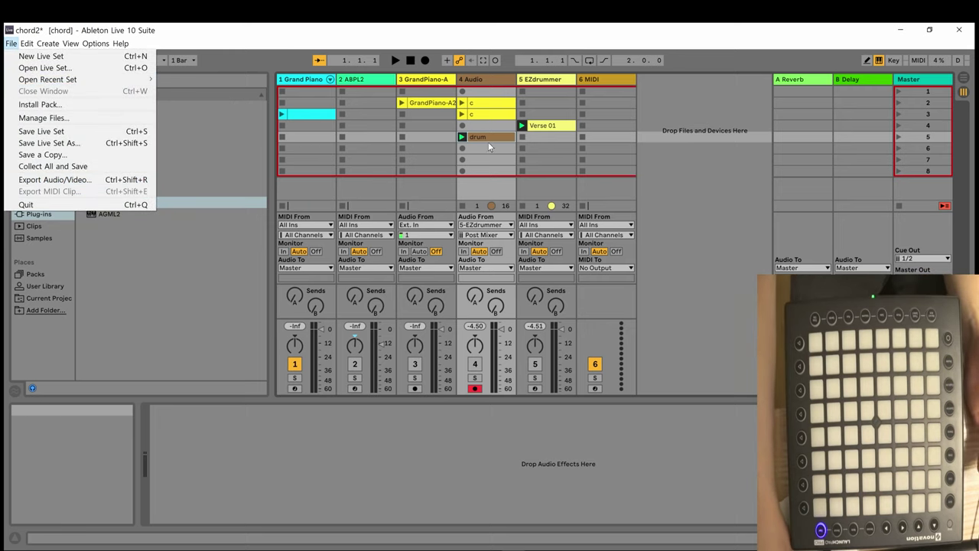
left_click(487, 137)
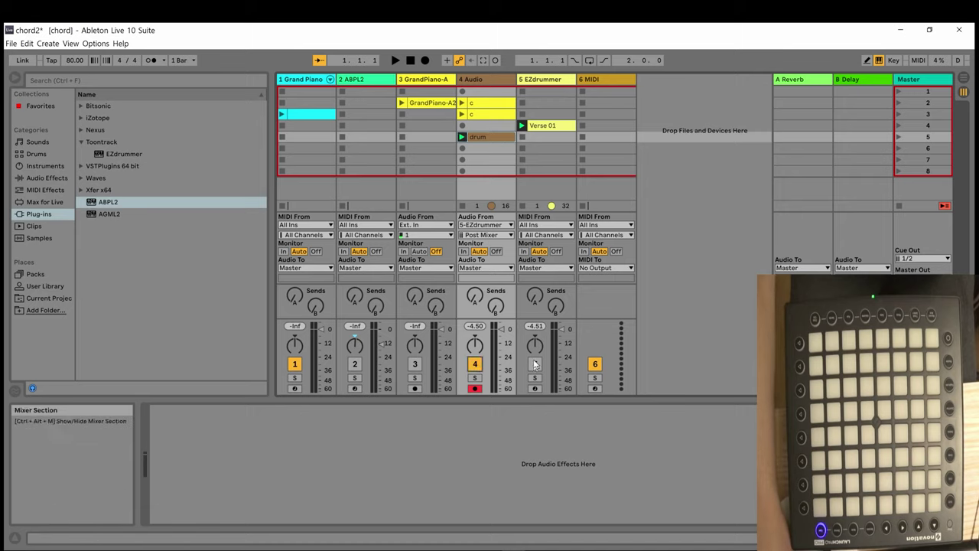
Activate the Audio track, play back its drum clip, and stop playback
left_click(394, 60)
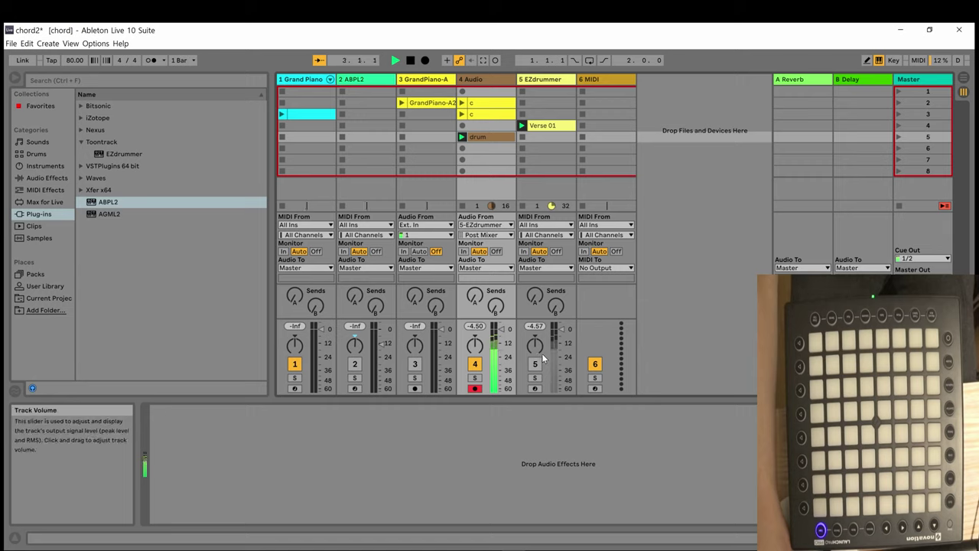
left_click(411, 61)
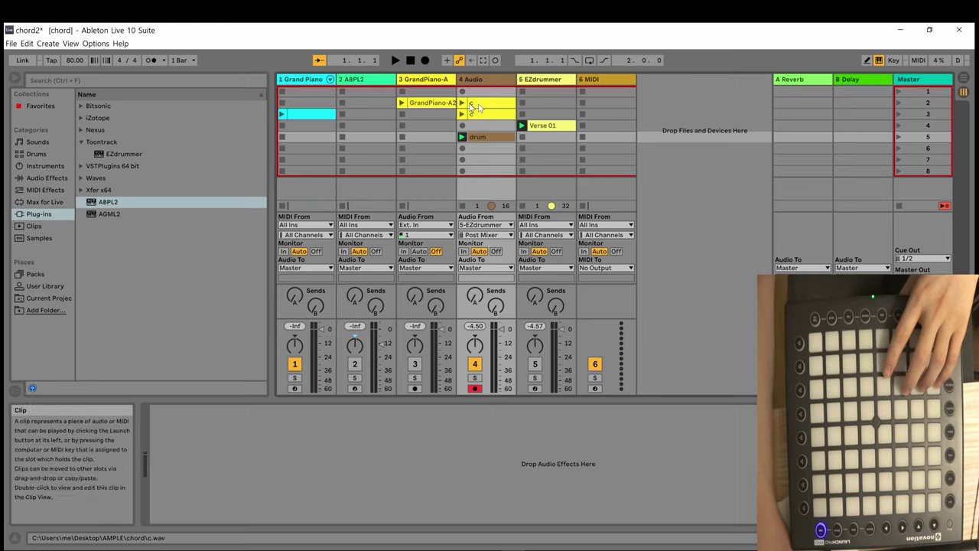
Record-arm the Grand Piano track instead of Audio for playing over the drum clip, then return from the browser to Ableton Live and stop playback
left_click(293, 389)
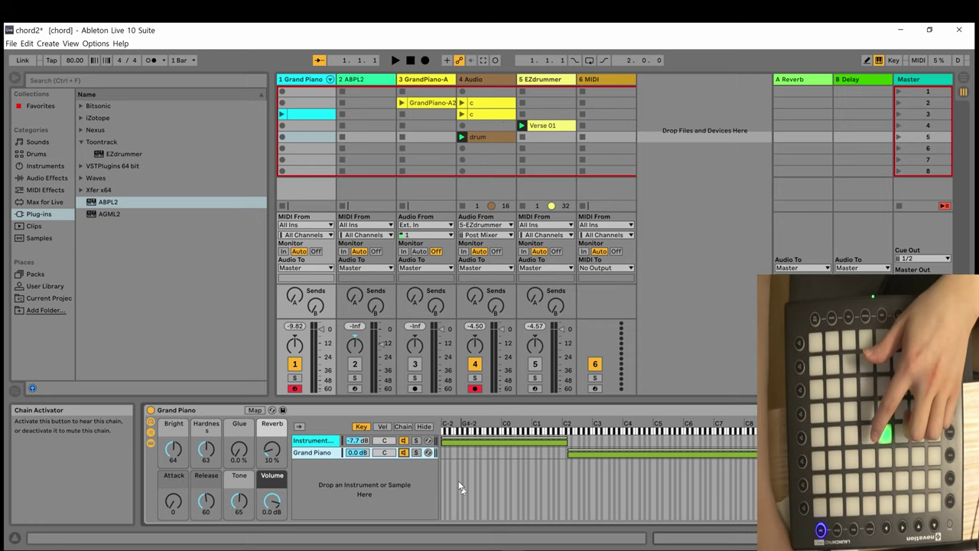
left_click(476, 388)
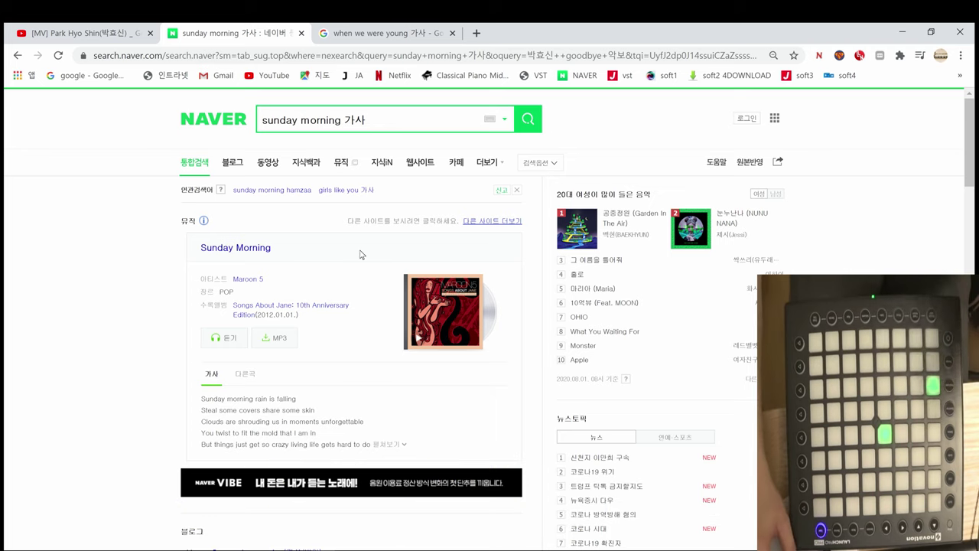
left_click(522, 550)
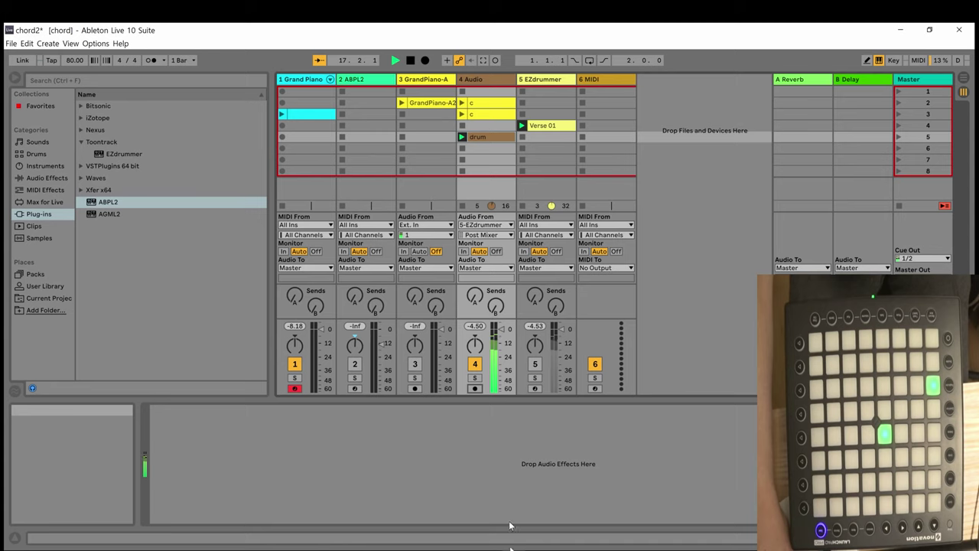
left_click(407, 61)
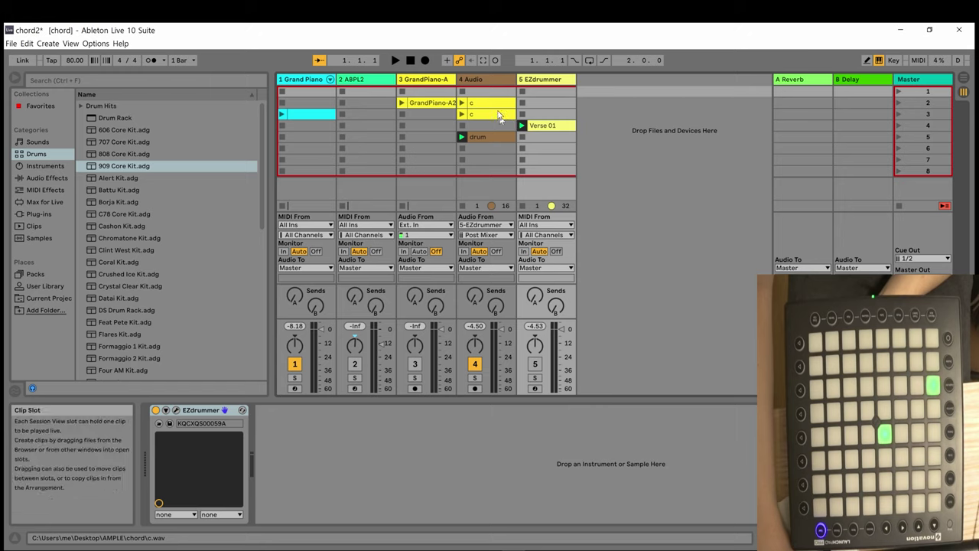
Insert a new MIDI track after EZdrummer and load an empty Drum Rack from the Drums category onto it
right_click(597, 83)
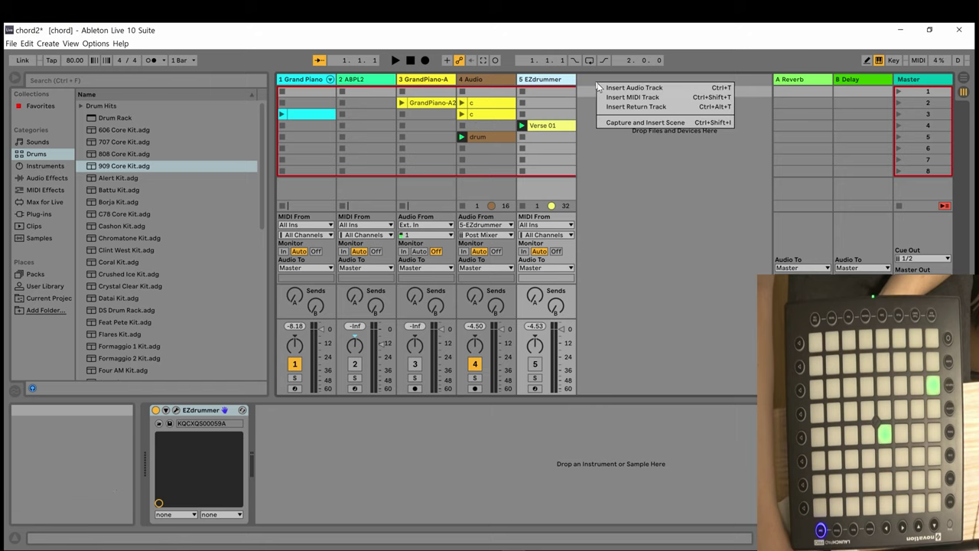
left_click(611, 98)
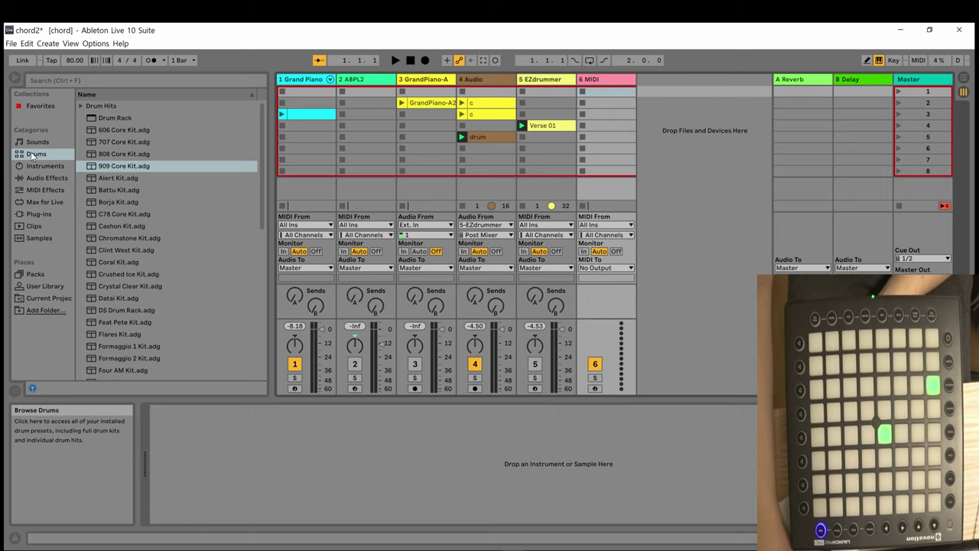
left_click(102, 119)
left_click_drag(116, 121, 606, 95)
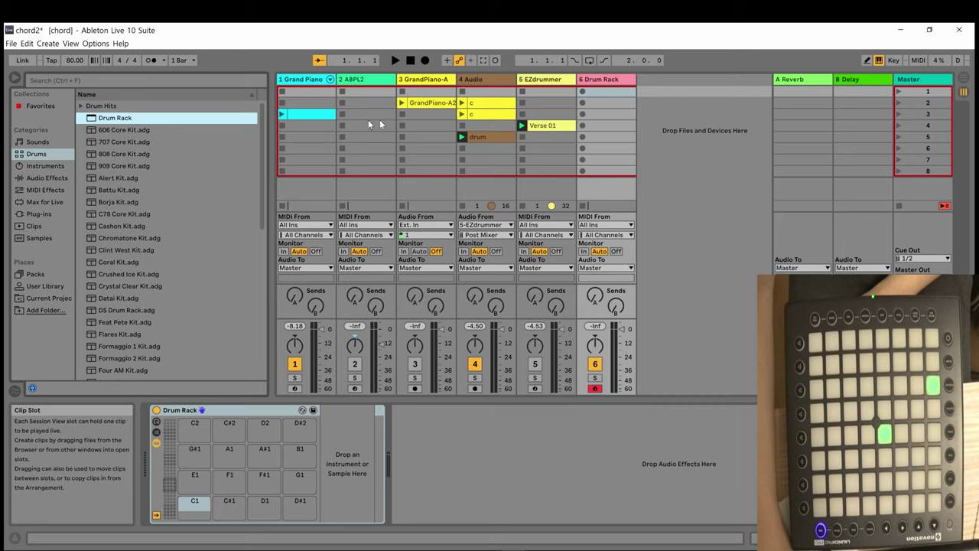
Place the Audio track's upper c clip on the Drum Rack's C1 pad and preview its sound
left_click(476, 107)
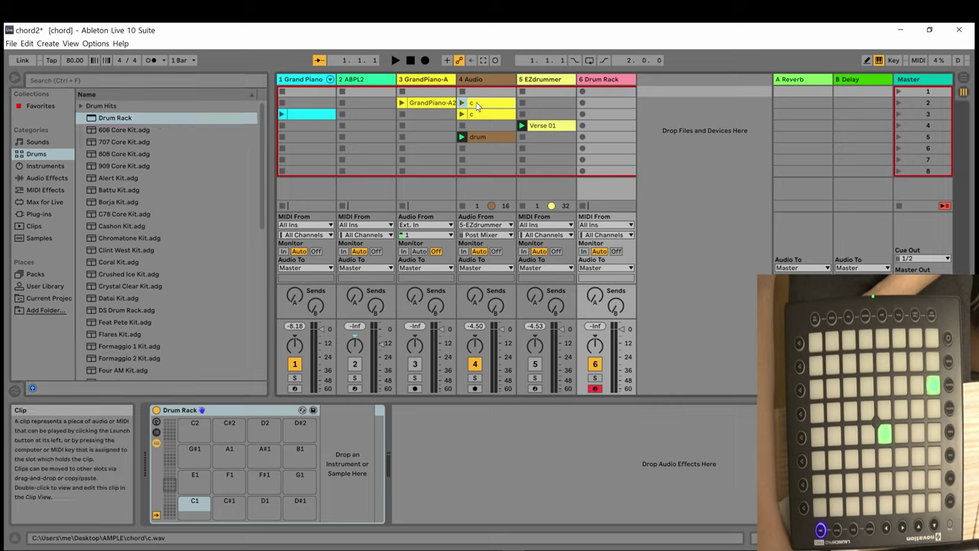
left_click_drag(476, 107, 196, 513)
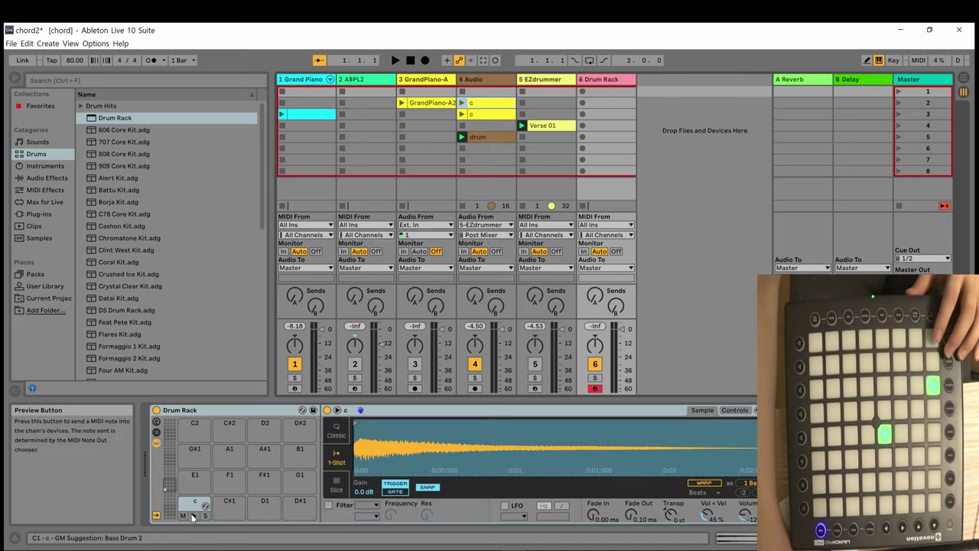
left_click(194, 517)
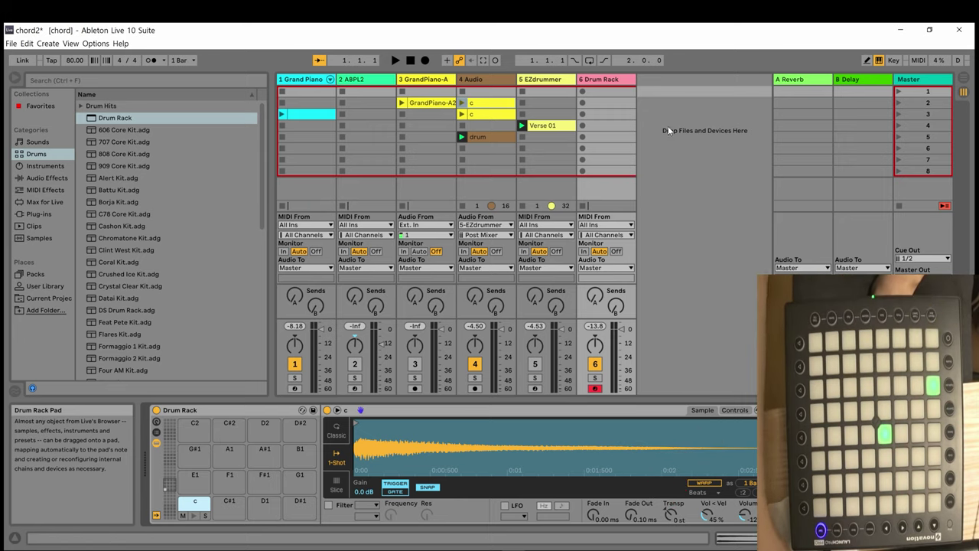
Examine the Grand Piano track's device chain, including its key zones and pitch transposition device
left_click(301, 79)
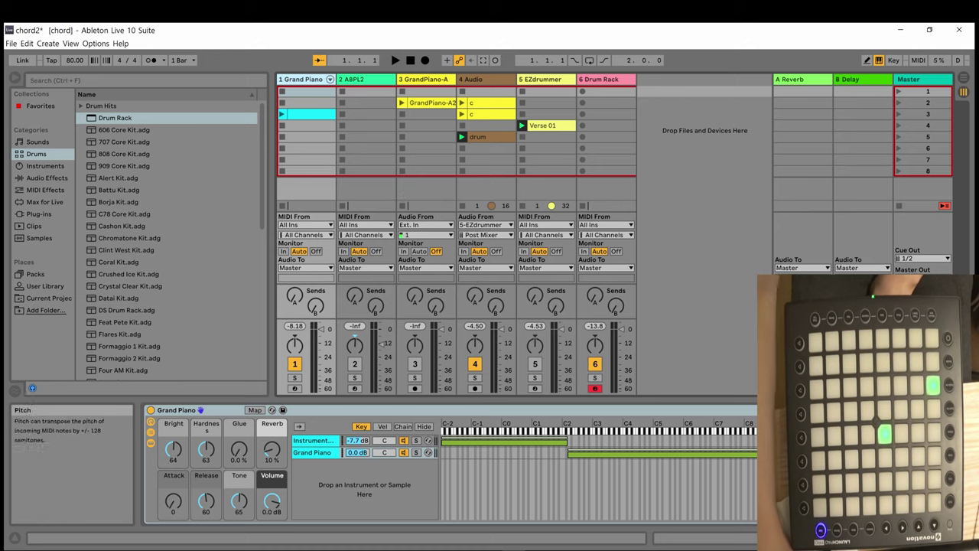
left_click_drag(849, 538, 864, 538)
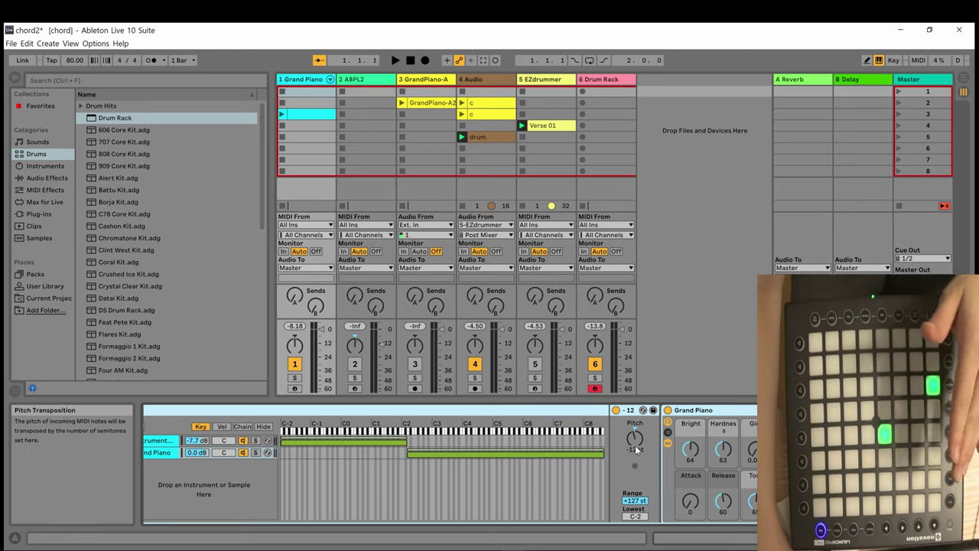
left_click_drag(833, 539, 818, 539)
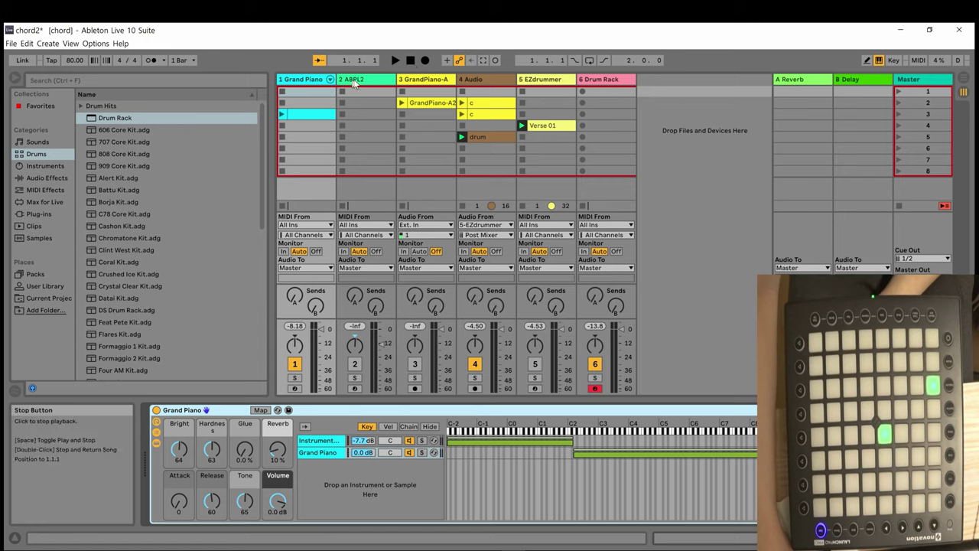
Replace the Drum Rack on track 6 with the 606 Core Kit and lower the track's volume to about -12.4 dB
left_click(593, 81)
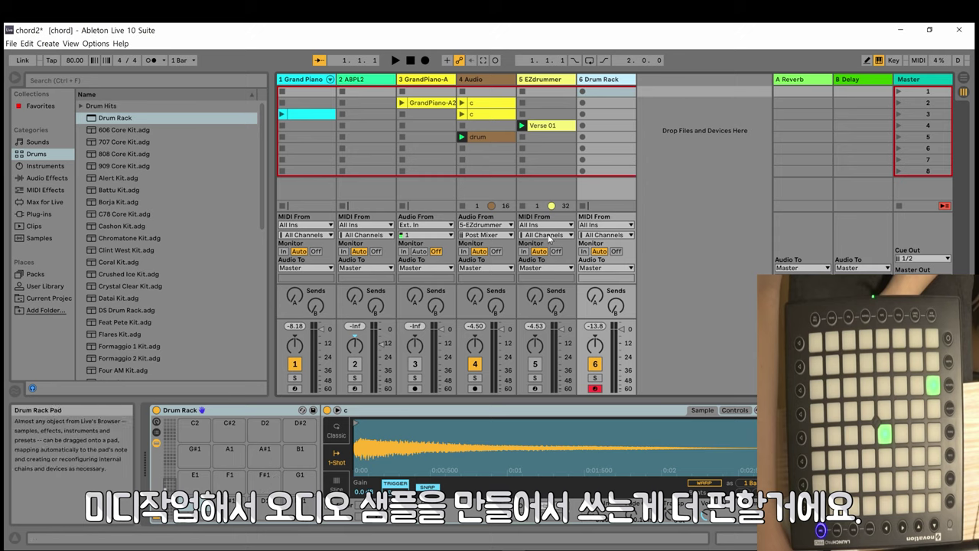
left_click_drag(111, 129, 603, 82)
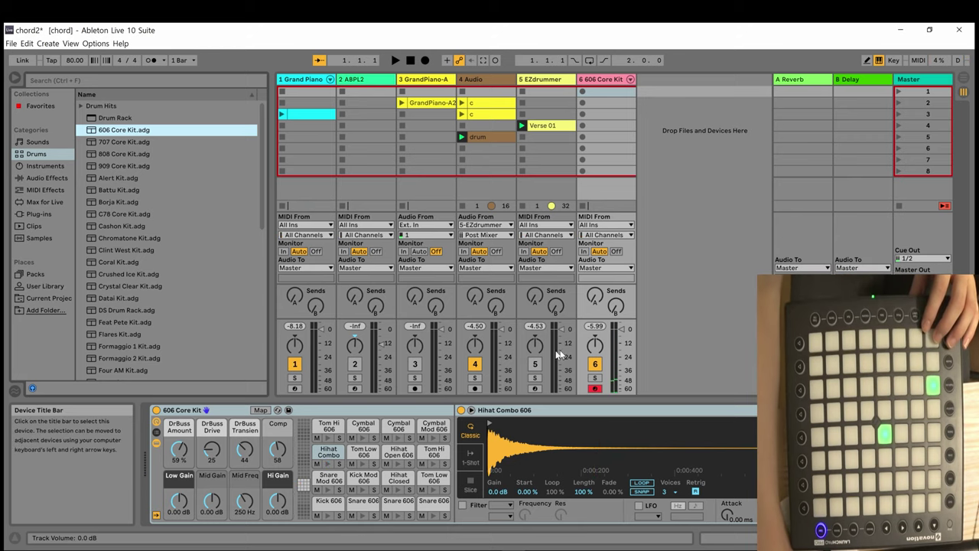
left_click_drag(621, 329, 621, 330)
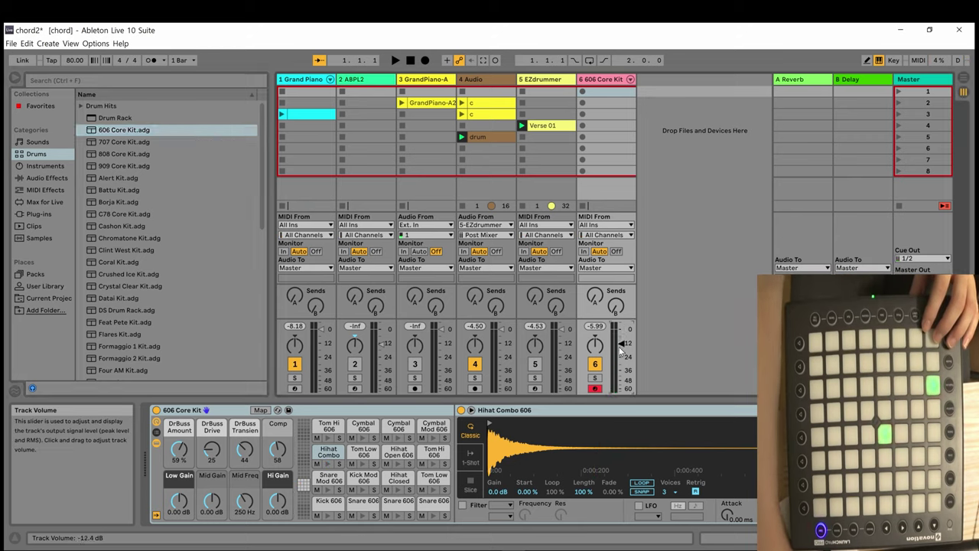